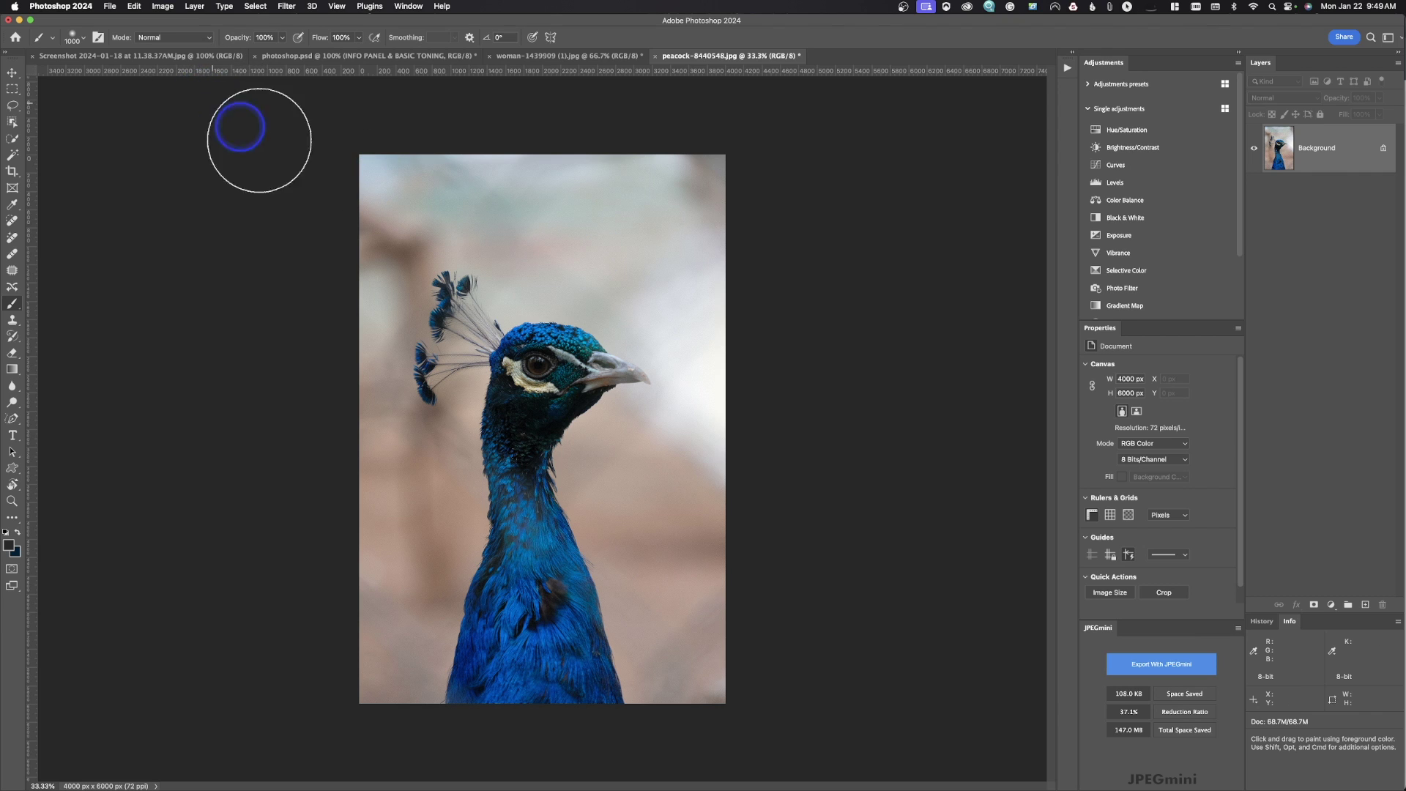
Set the Soft Round brush to about 245 px size with 0% hardness in the Brush Preset picker.
left_click(85, 42)
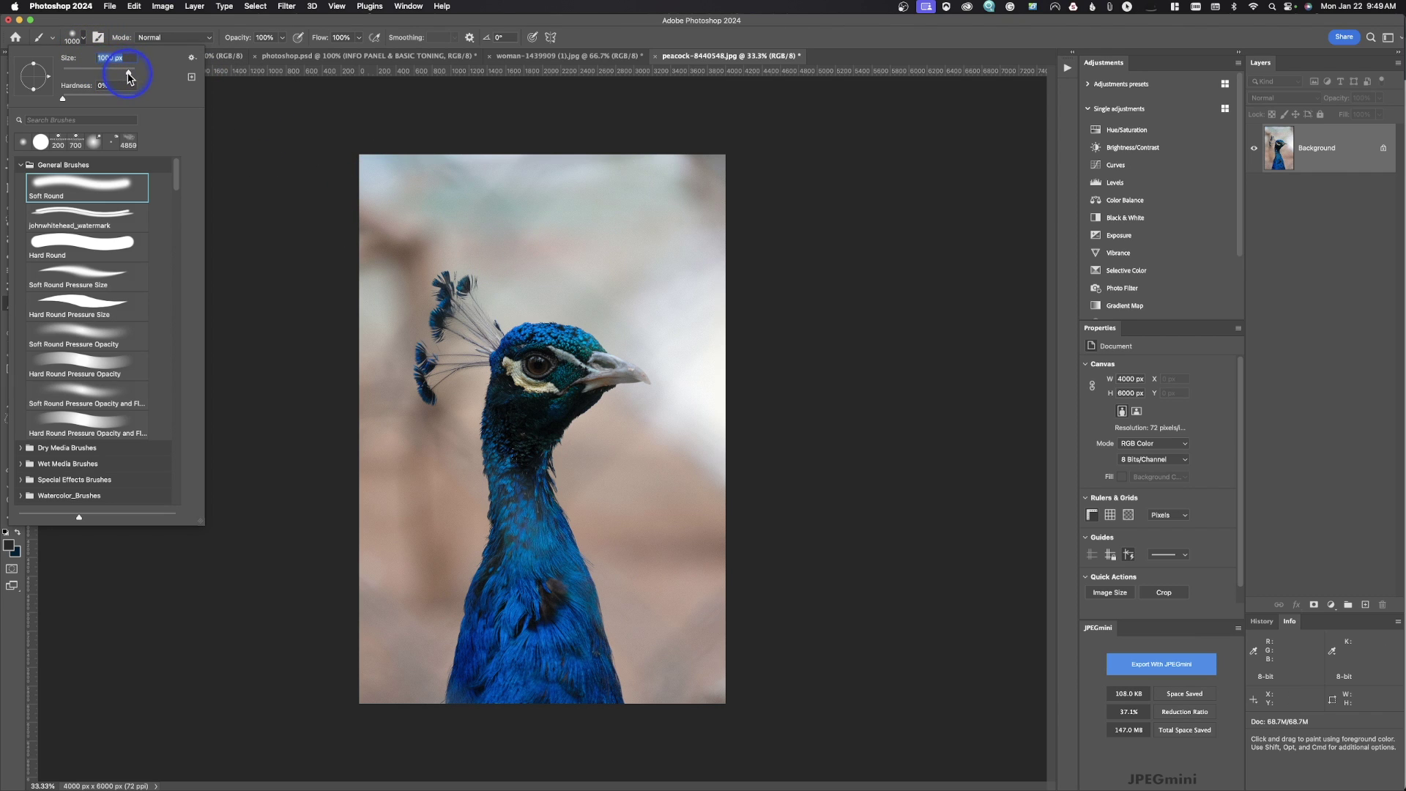
left_click_drag(126, 69, 98, 73)
mouse_move(98, 73)
left_mouse_down()
mouse_move(534, 217)
mouse_move(248, 145)
mouse_move(119, 70)
left_mouse_up()
left_click_drag(69, 95, 106, 95)
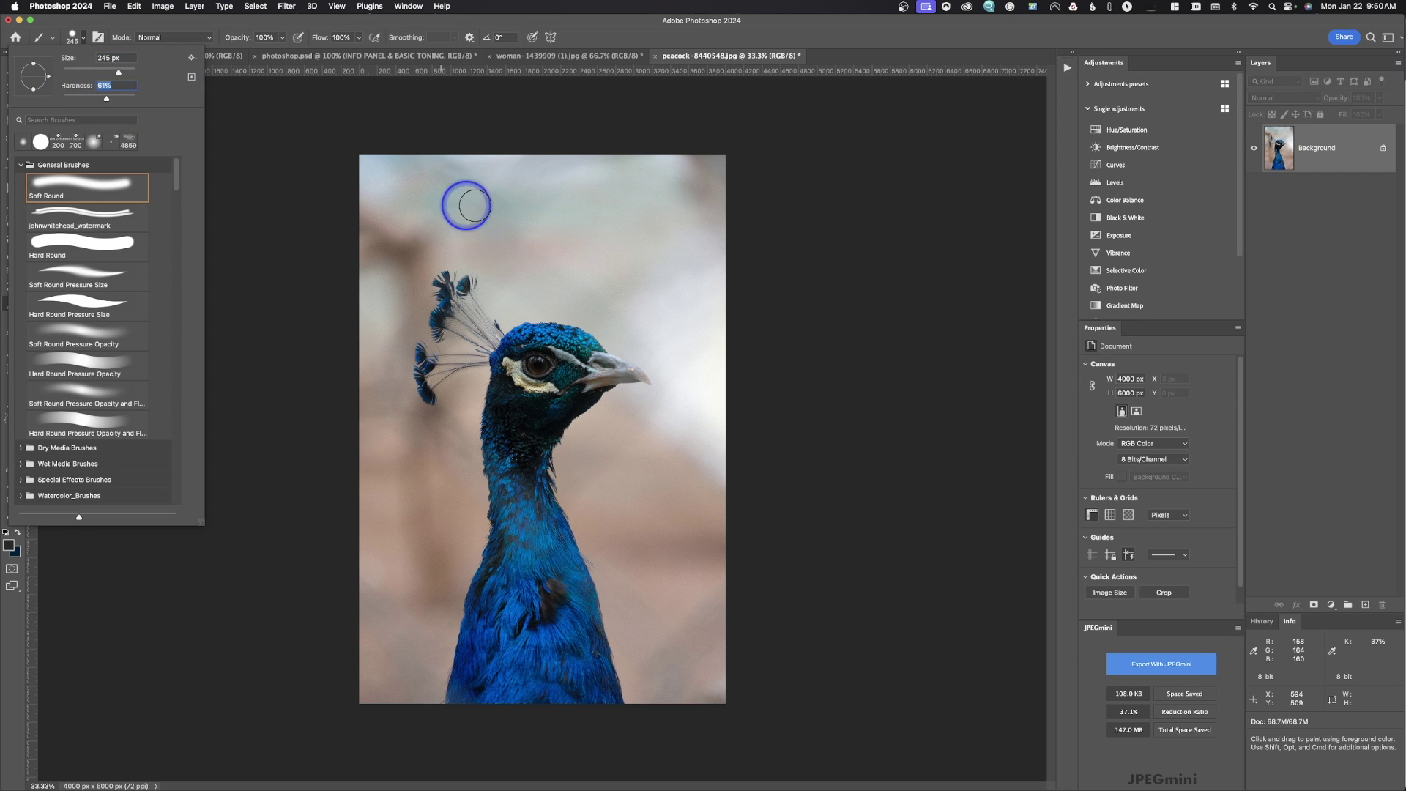
mouse_move(105, 101)
left_mouse_down()
mouse_move(31, 90)
mouse_move(18, 106)
left_mouse_up()
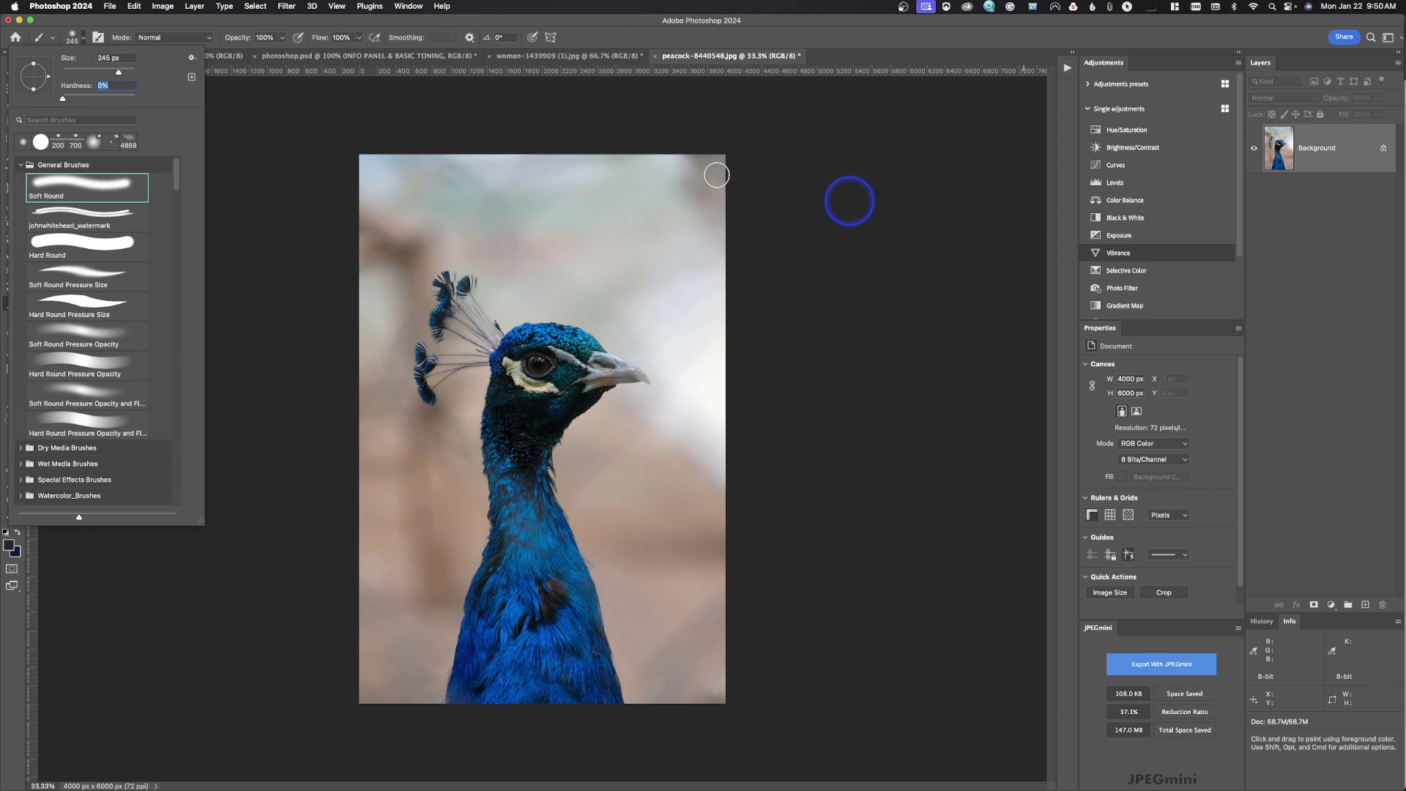
left_click(83, 41)
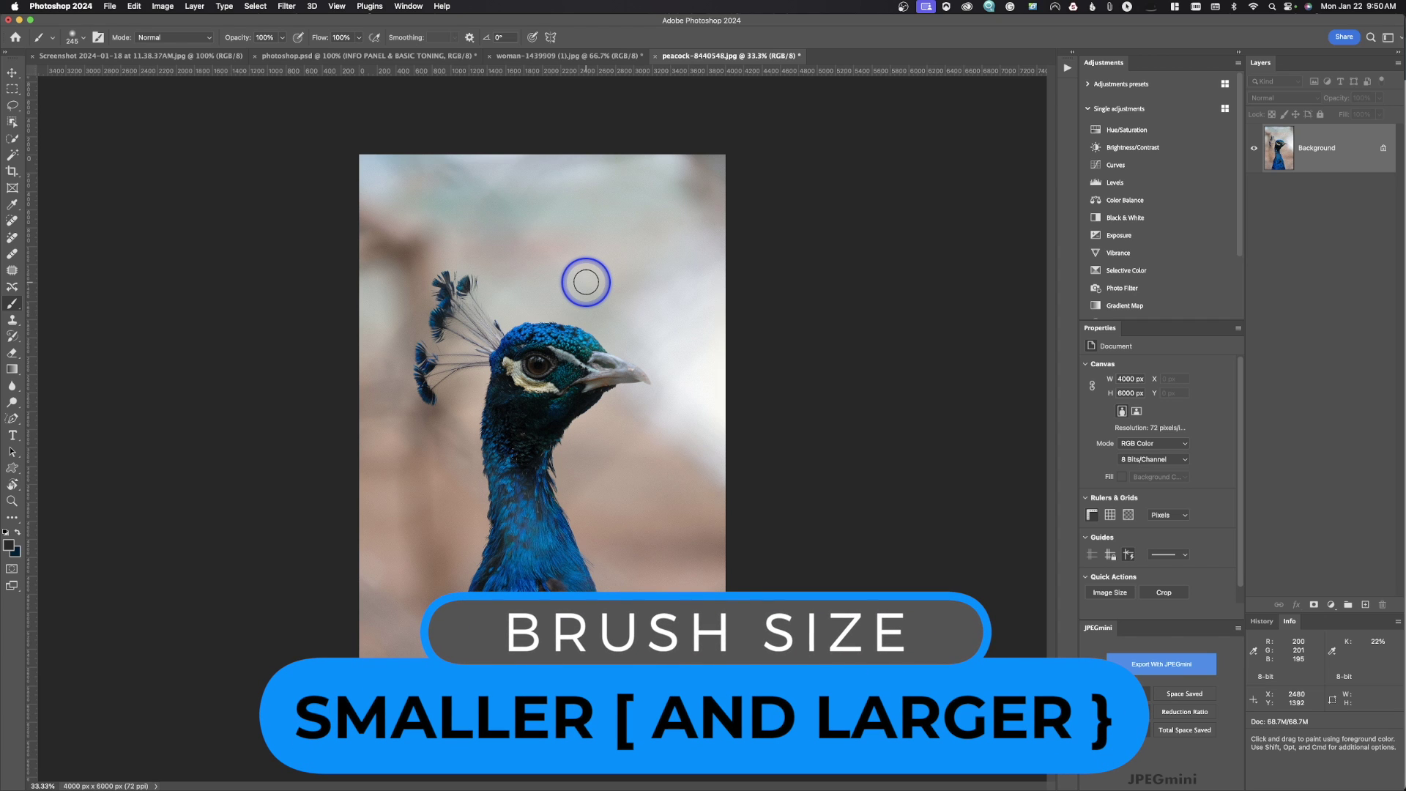
Resize the brush to 700 px and adjust its hardness with the bracket shortcuts.
key("bracketright")
key("bracketright")
key("bracketright")
key("bracketright")
key("bracketright")
key("bracketright")
key("bracketright")
key("bracketright")
key("bracketright")
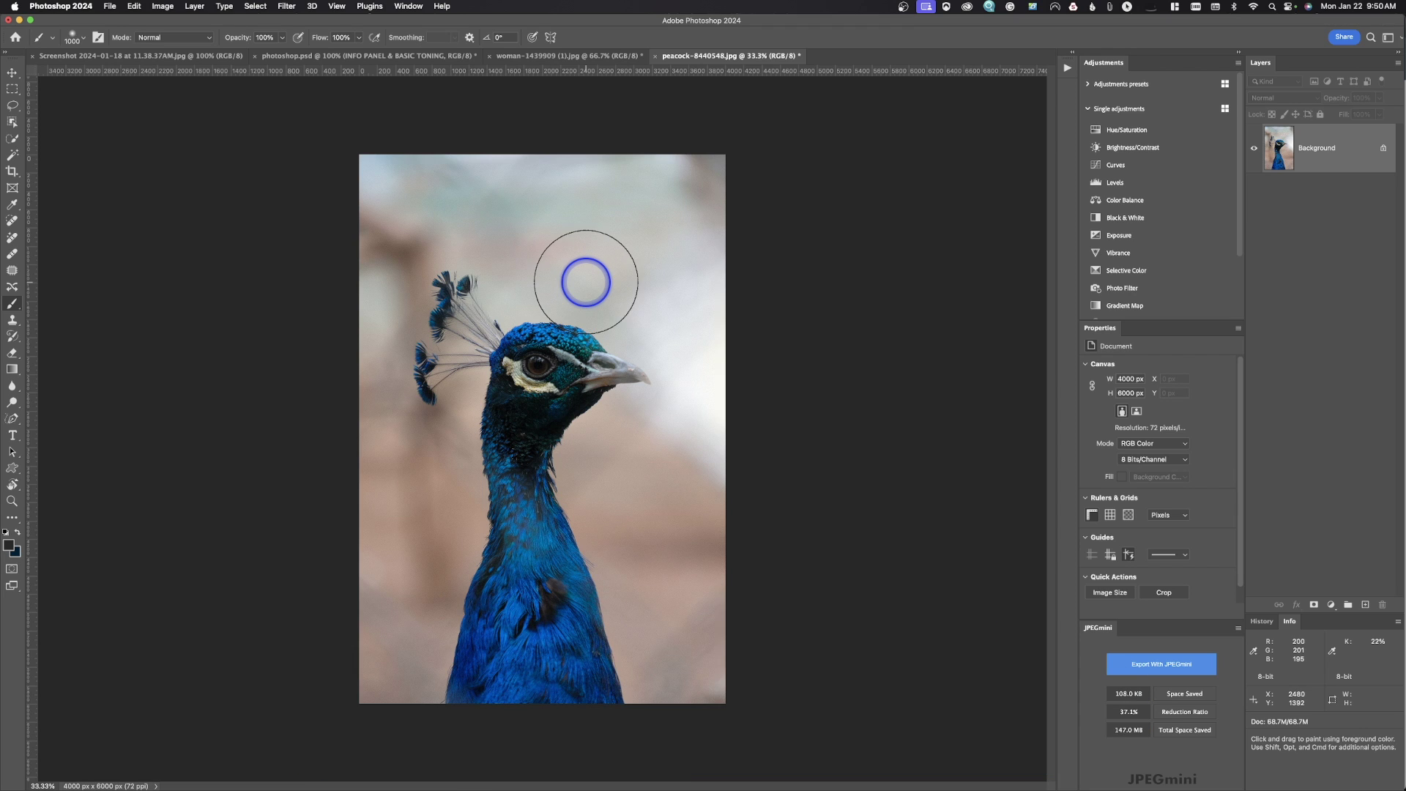
key("bracketleft")
key("bracketleft")
key("bracketleft")
key("bracketleft")
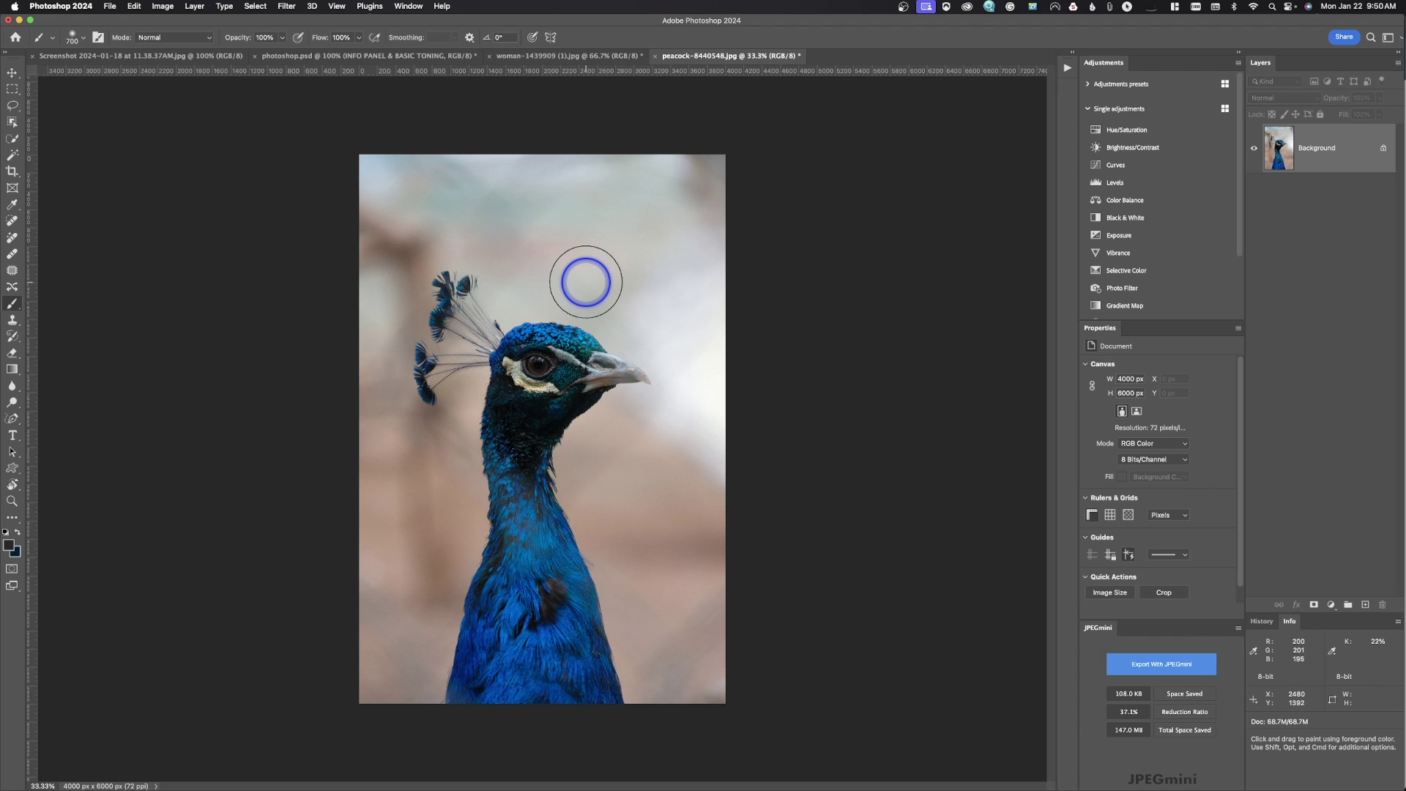
key("shift")
key("shift+bracketright")
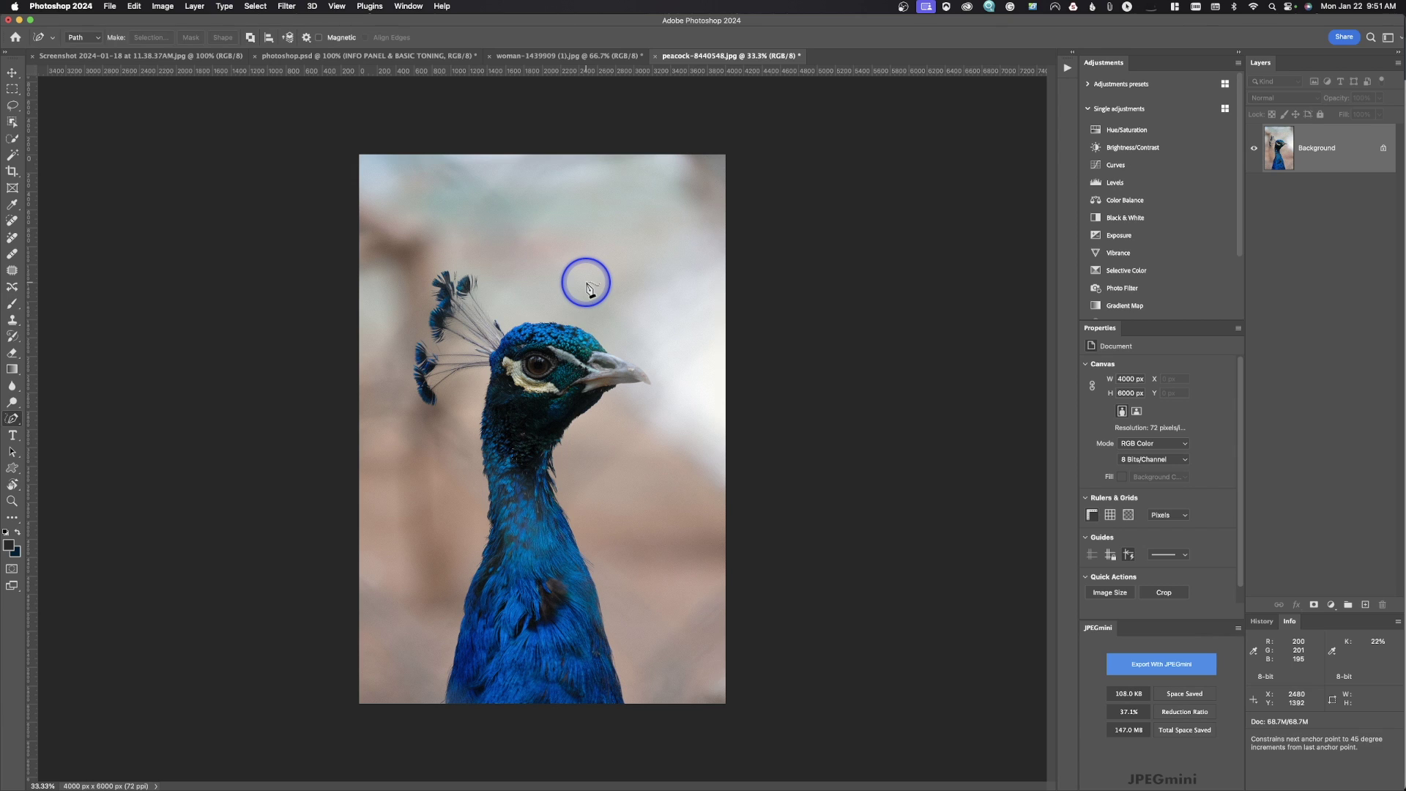
key("shift+bracketleft")
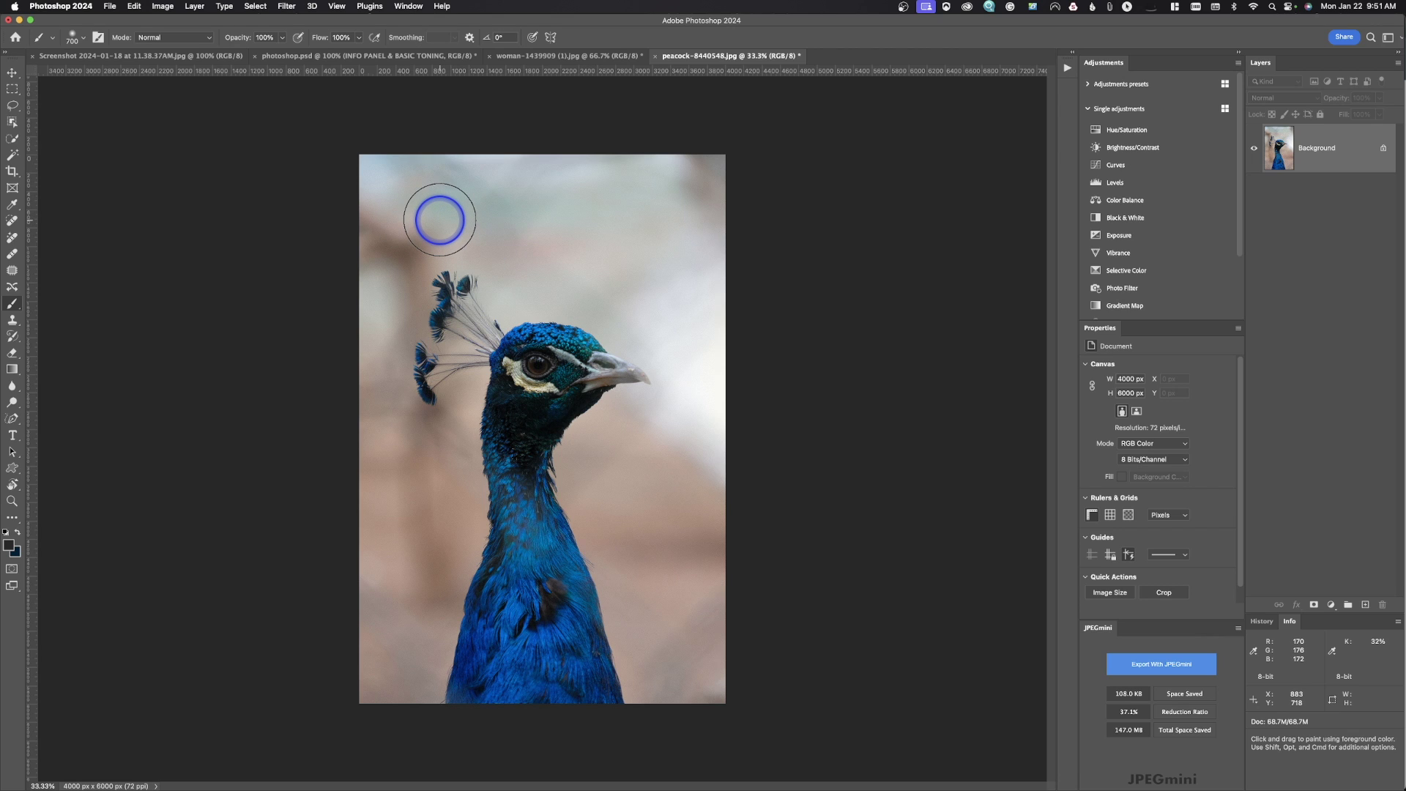
key("shift")
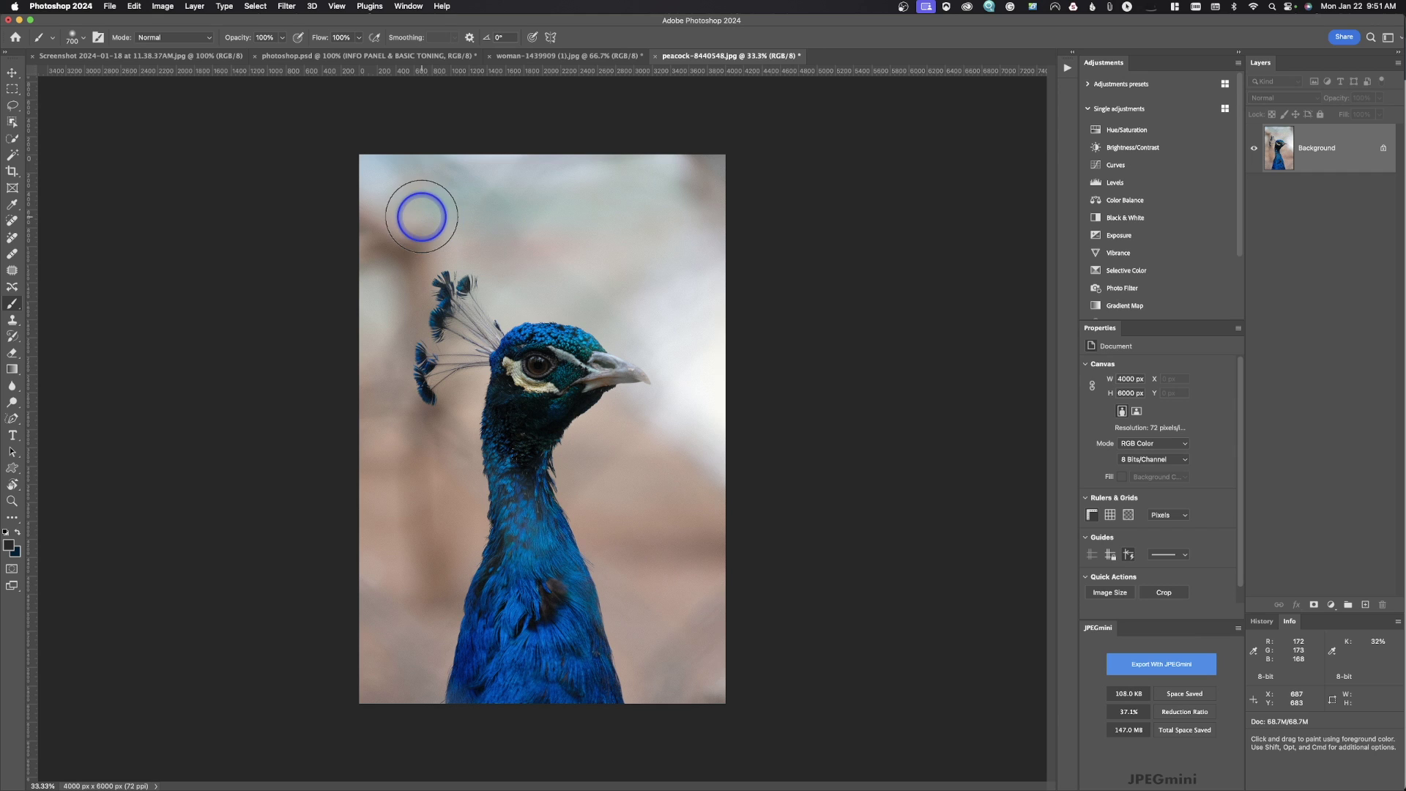
Paint a soft dark dab and a hard-edged dark dot above the peacock's head.
left_click(422, 215)
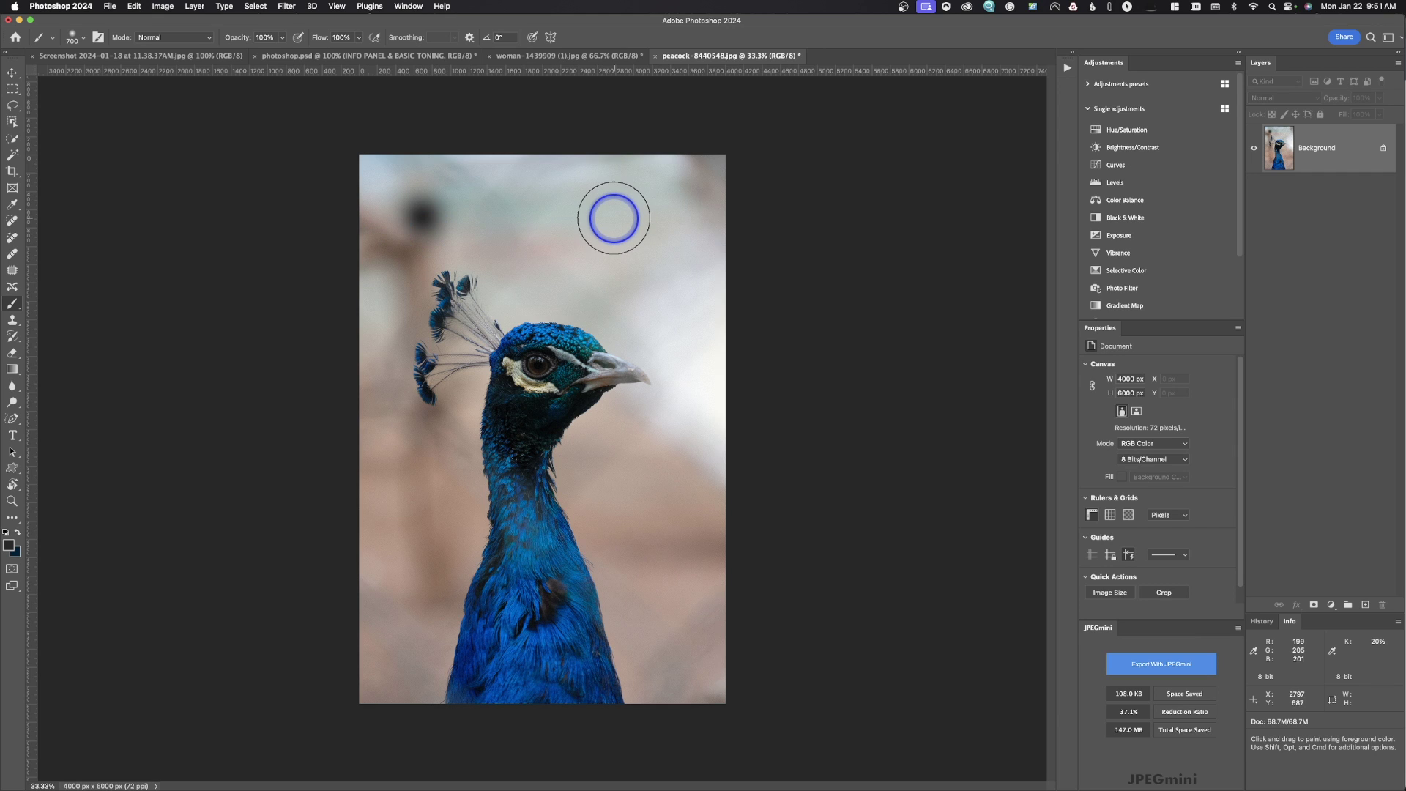
key("shift")
key("bracketright")
key("bracketright")
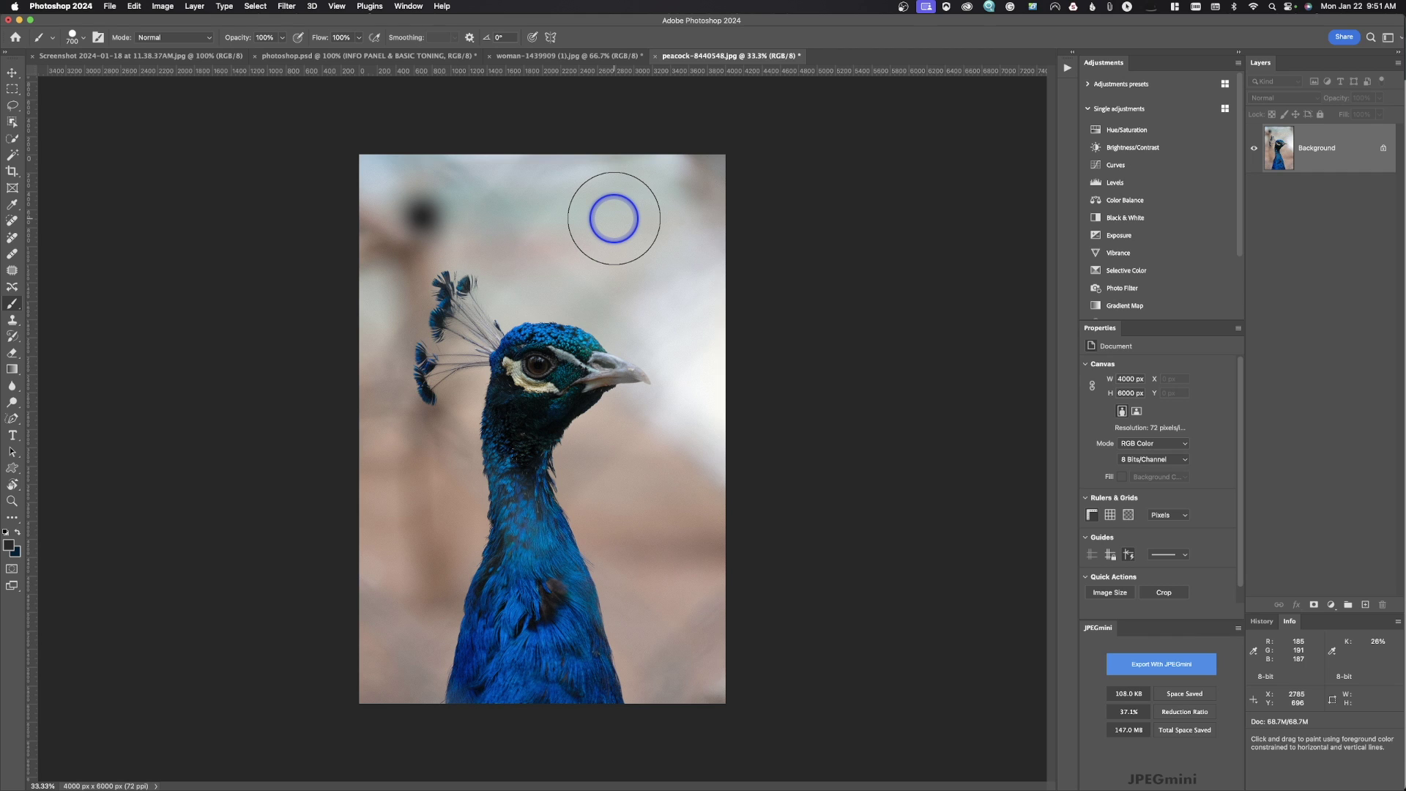
left_click(613, 217)
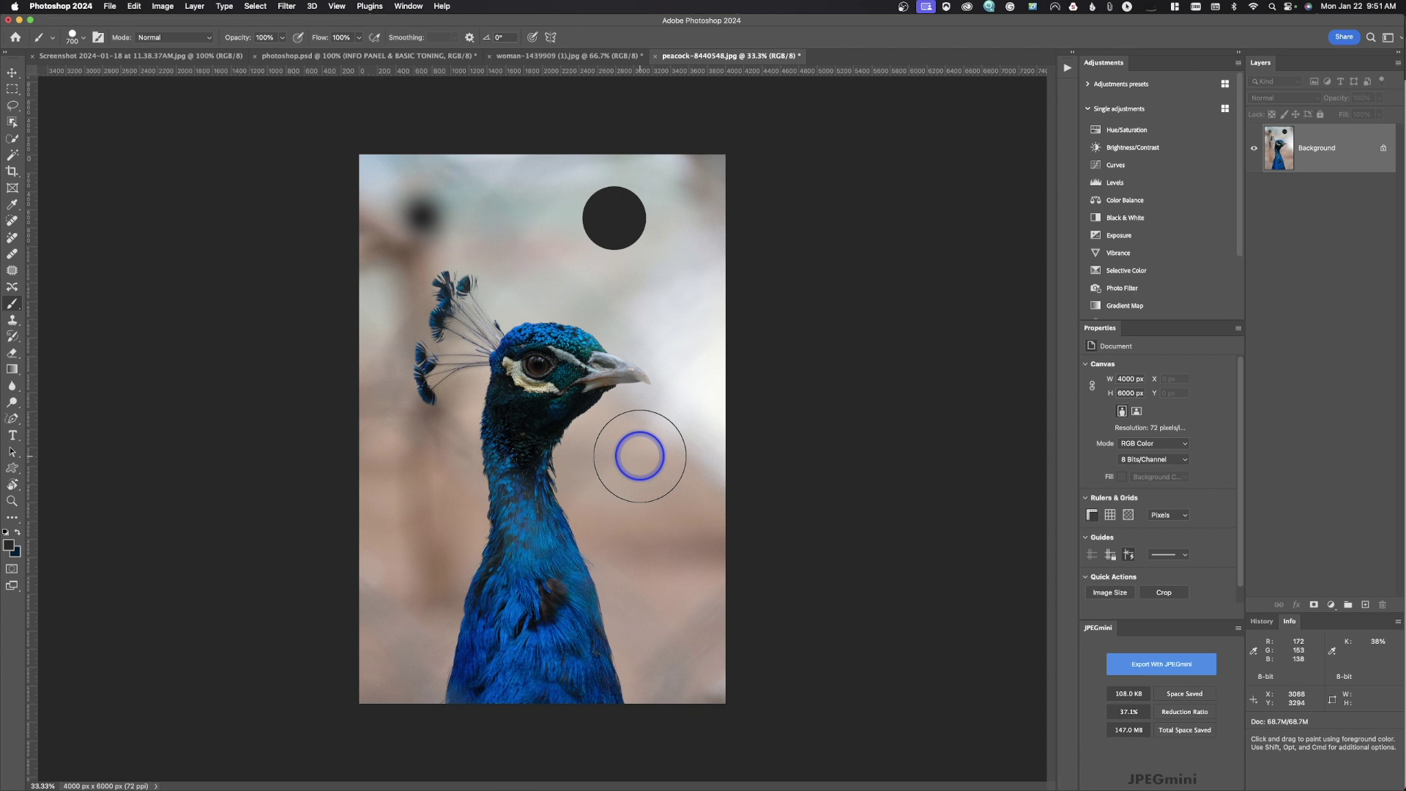
Resize the brush on the canvas with Ctrl+Option drags to 964 px diameter and 90% hardness.
left_click_drag(639, 455, 641, 456)
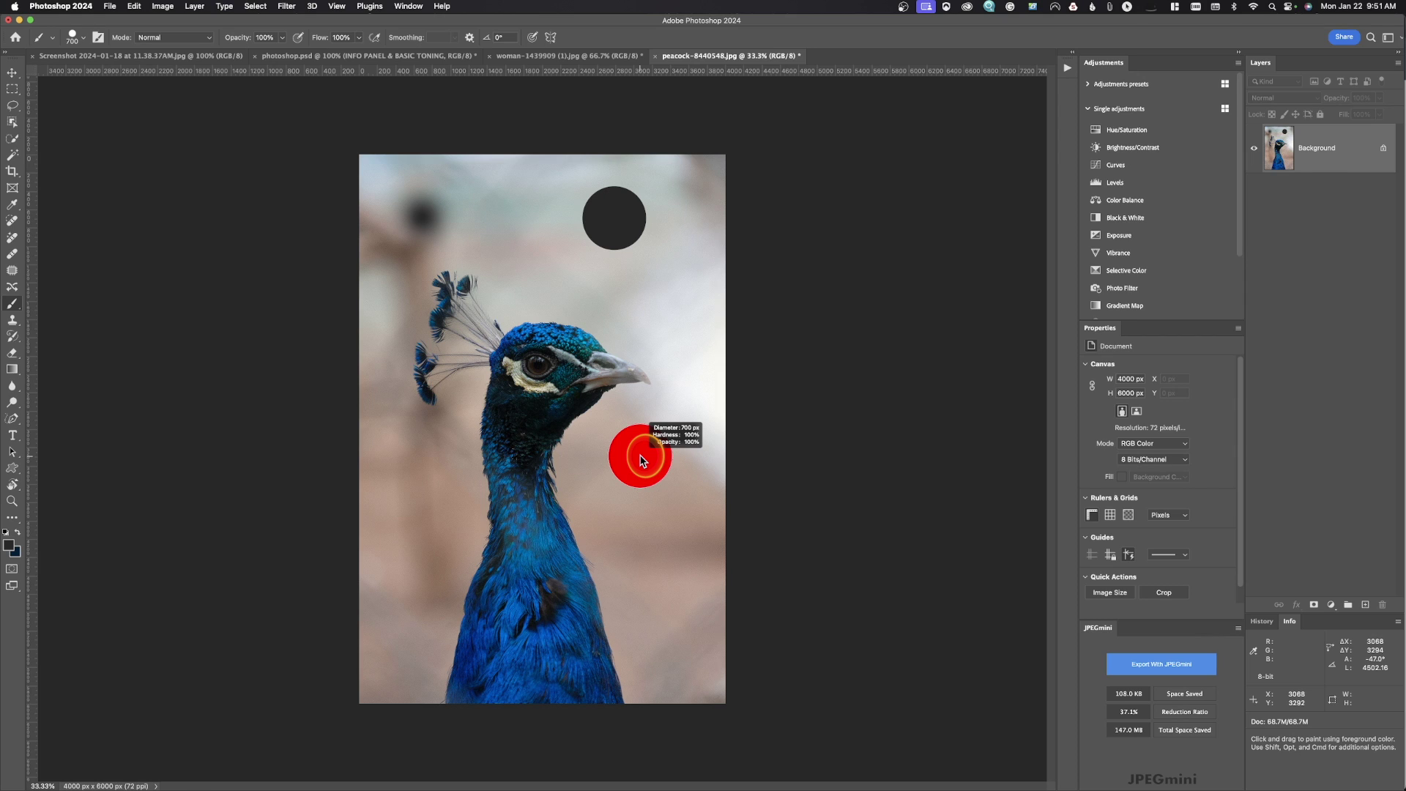
mouse_move(640, 459)
left_mouse_down()
mouse_move(631, 272)
mouse_move(638, 517)
left_mouse_up()
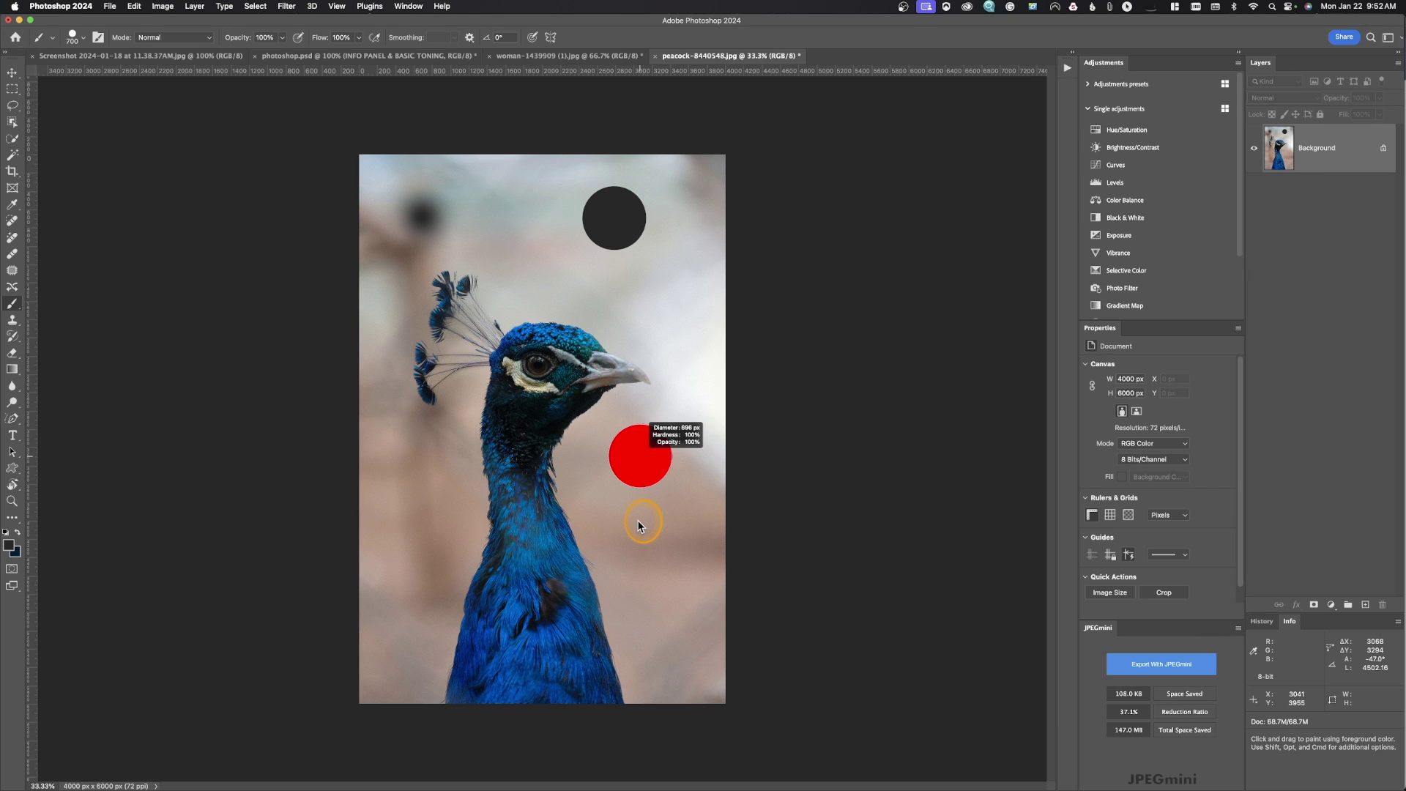
mouse_move(639, 525)
left_mouse_down()
mouse_move(637, 295)
mouse_move(638, 481)
left_mouse_up()
mouse_move(639, 482)
left_mouse_down()
mouse_move(600, 478)
mouse_move(654, 487)
mouse_move(658, 308)
mouse_move(699, 320)
mouse_move(666, 319)
mouse_move(666, 505)
left_mouse_up()
left_click_drag(626, 473, 626, 473)
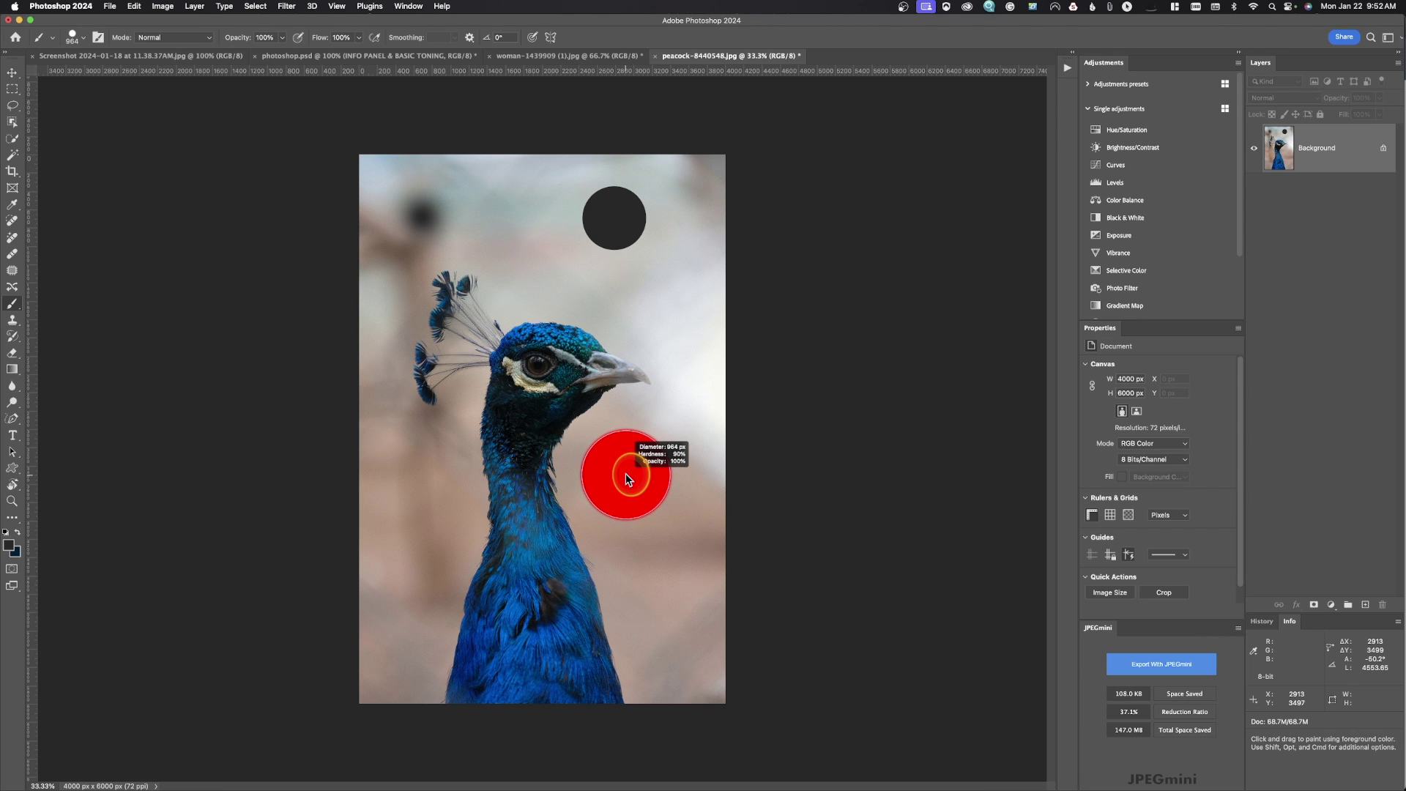
left_click_drag(625, 473, 625, 473)
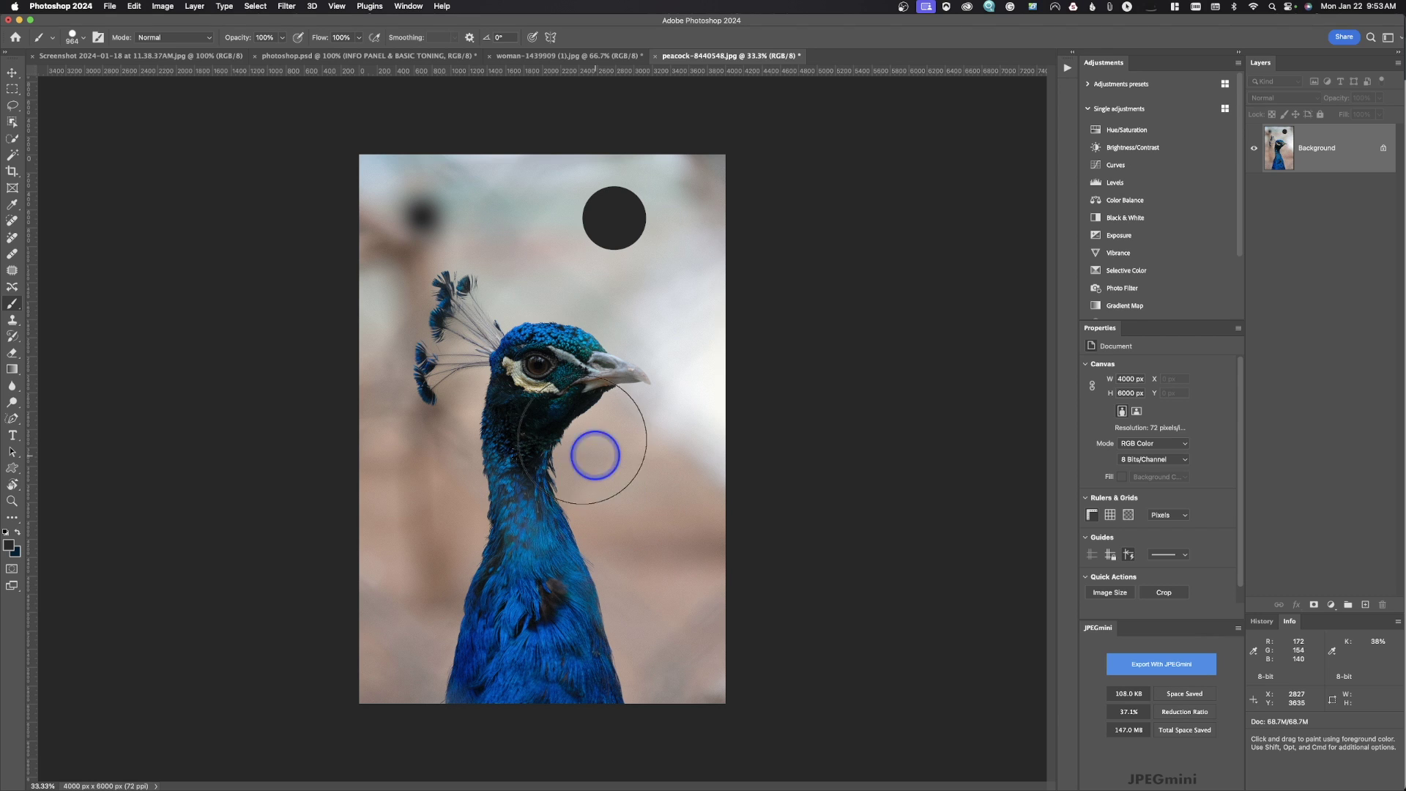
Revert the peacock photo to its saved state with File > Revert.
left_click(110, 6)
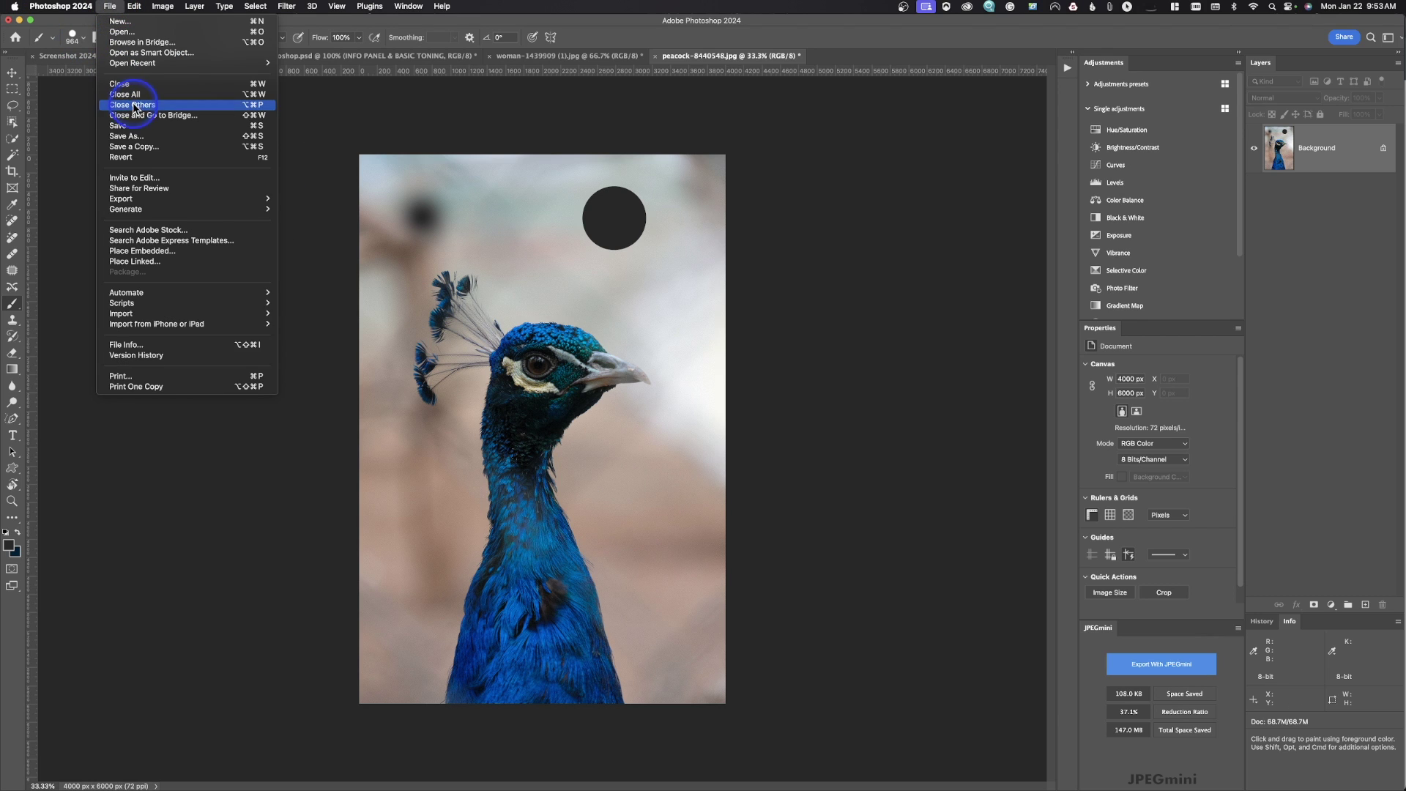
left_click(121, 157)
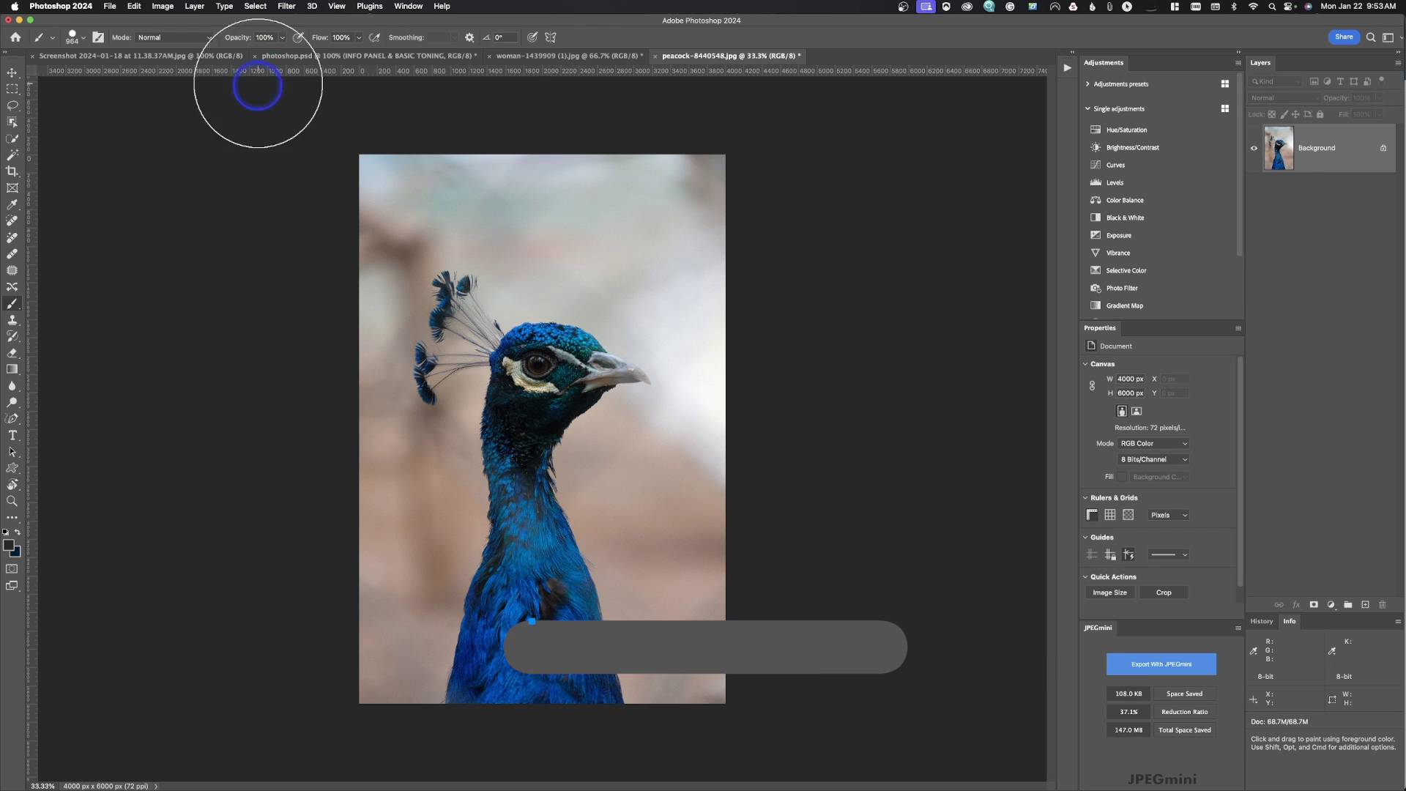
Switch to the Lasso tool and launch Select and Mask on the peacock photo.
left_click(256, 6)
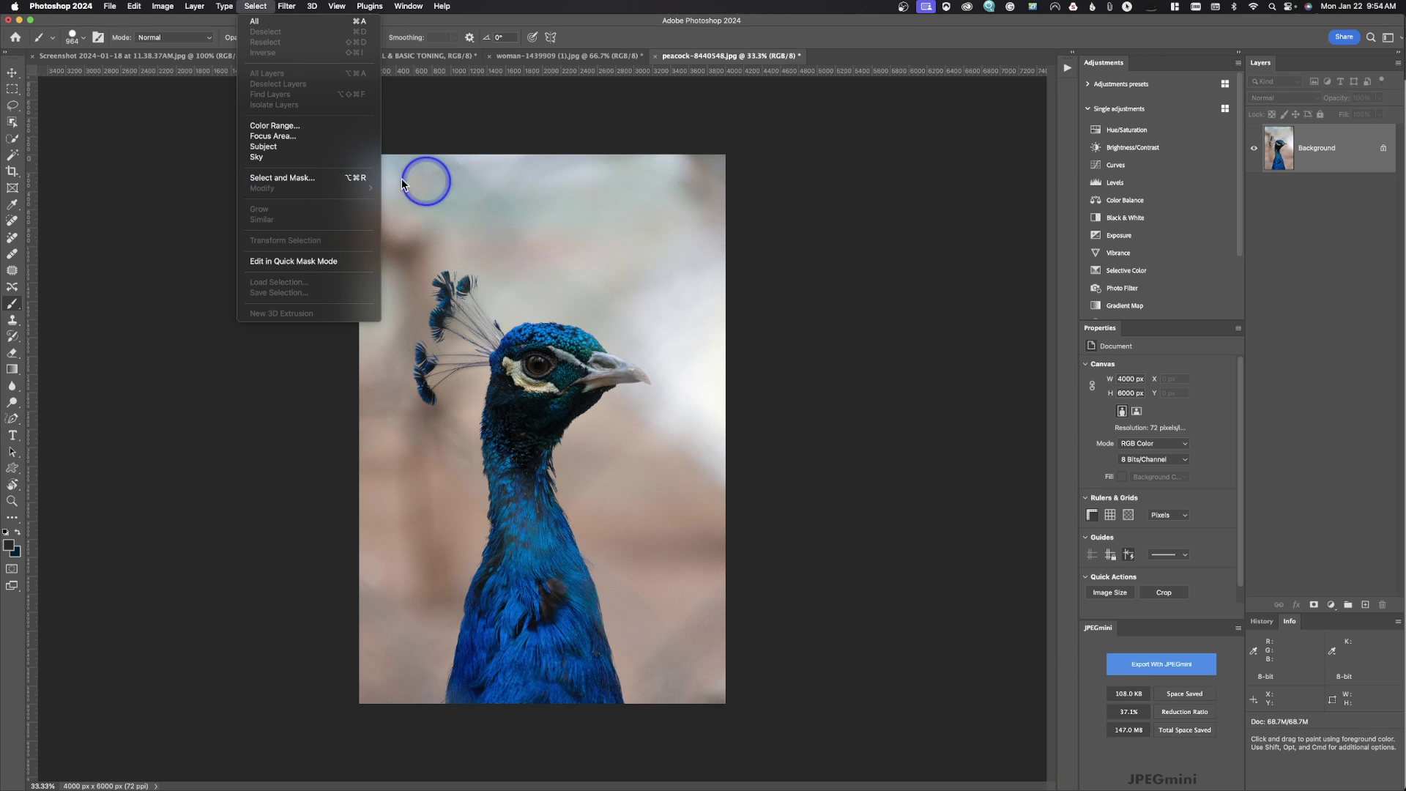
left_click(165, 201)
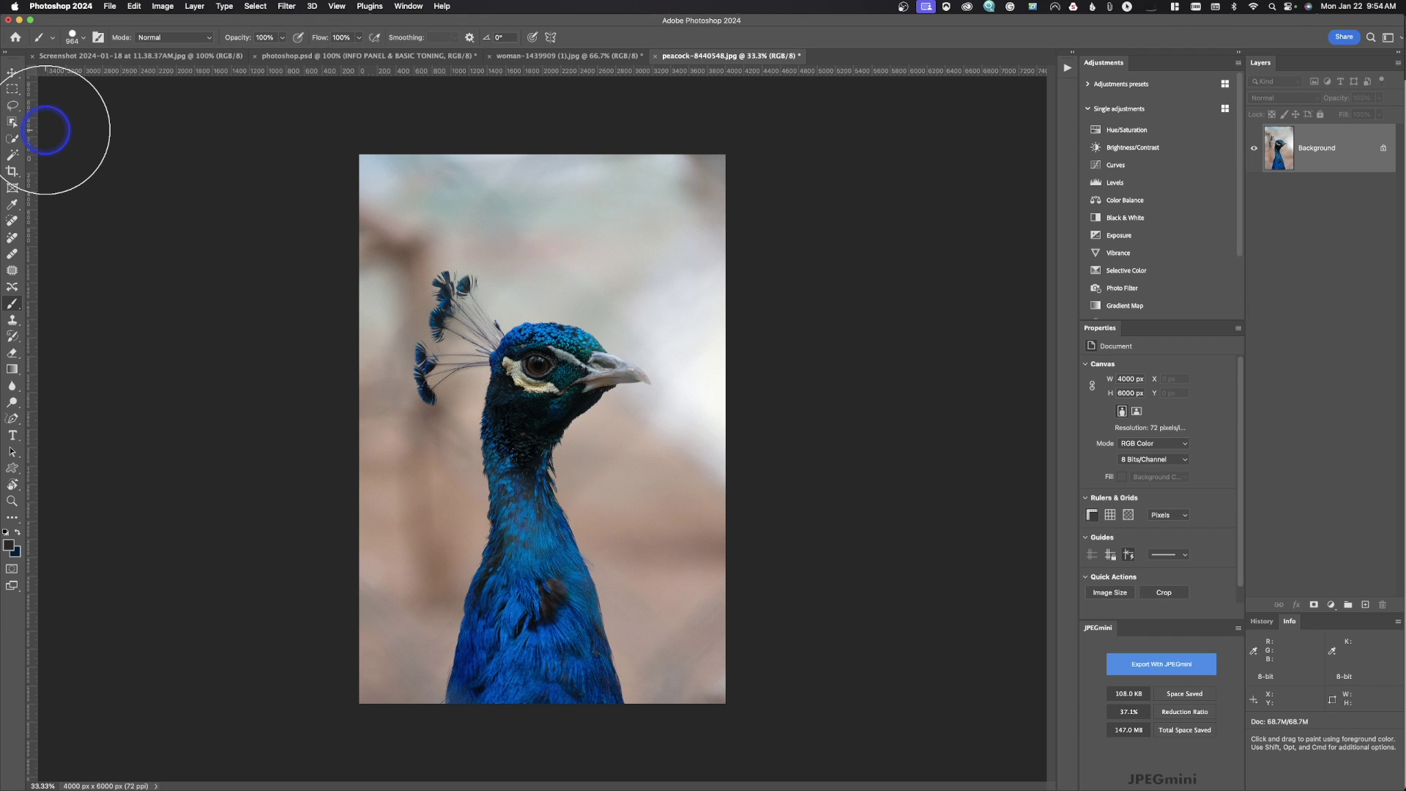
left_click(12, 105)
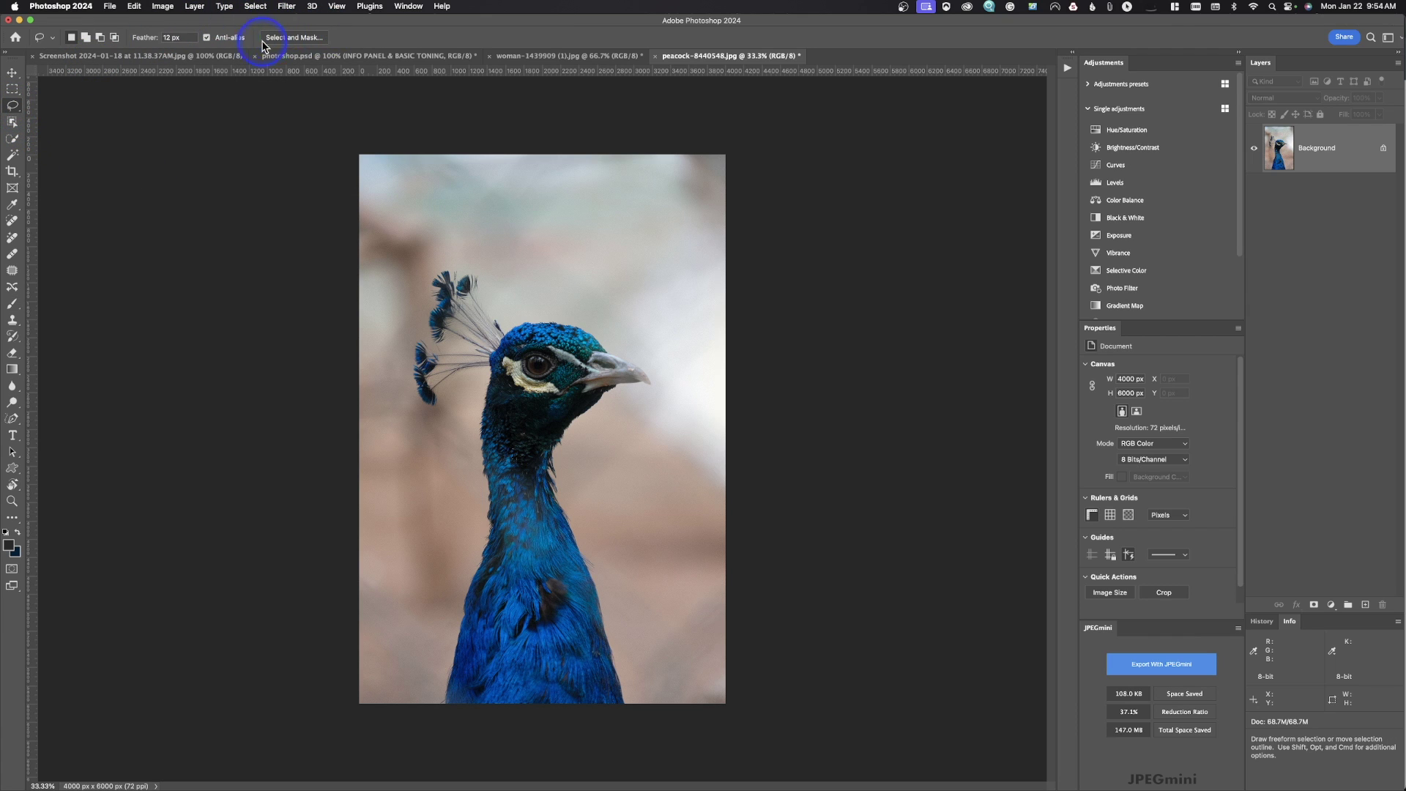
left_click(311, 38)
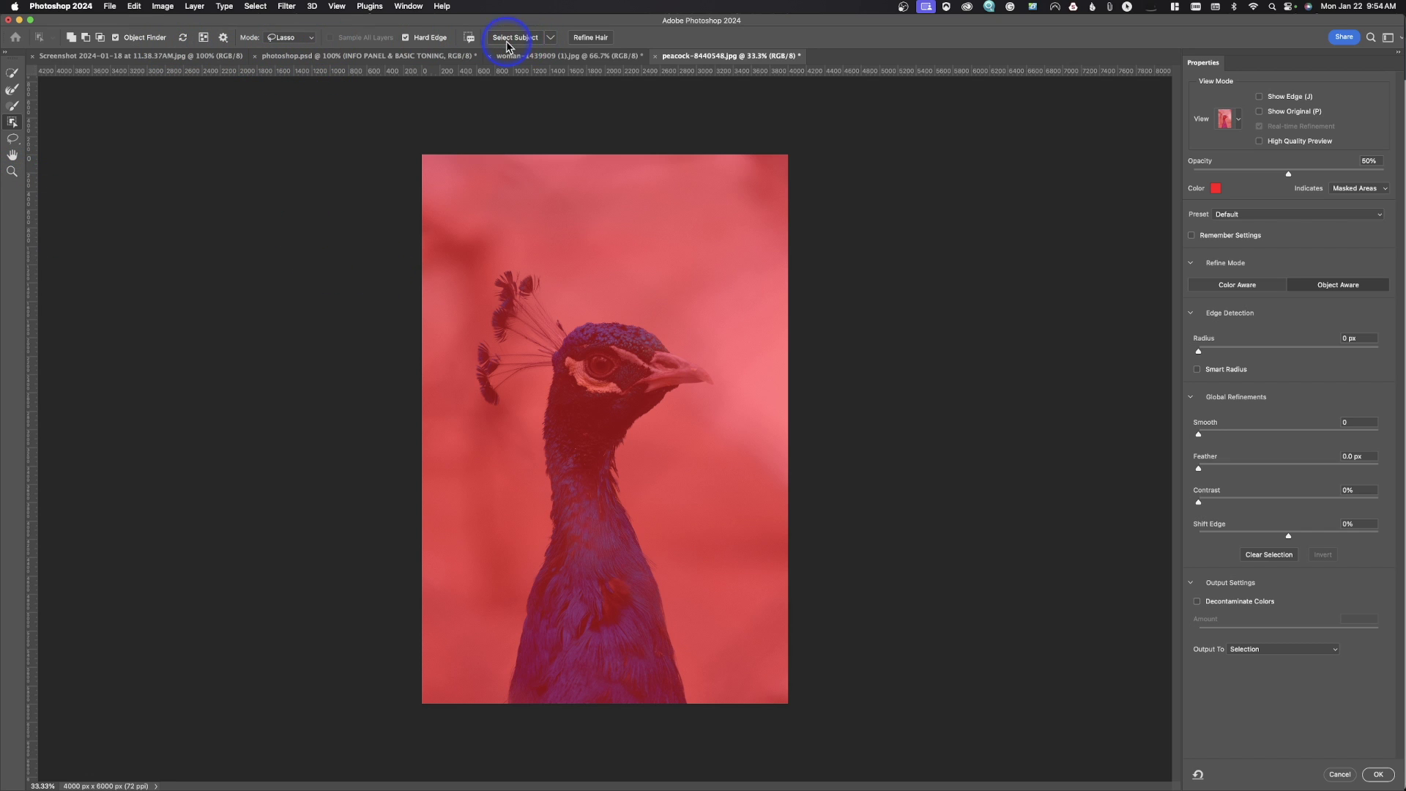
Set subject detection to Cloud and run Select Subject on the peacock.
left_click(552, 40)
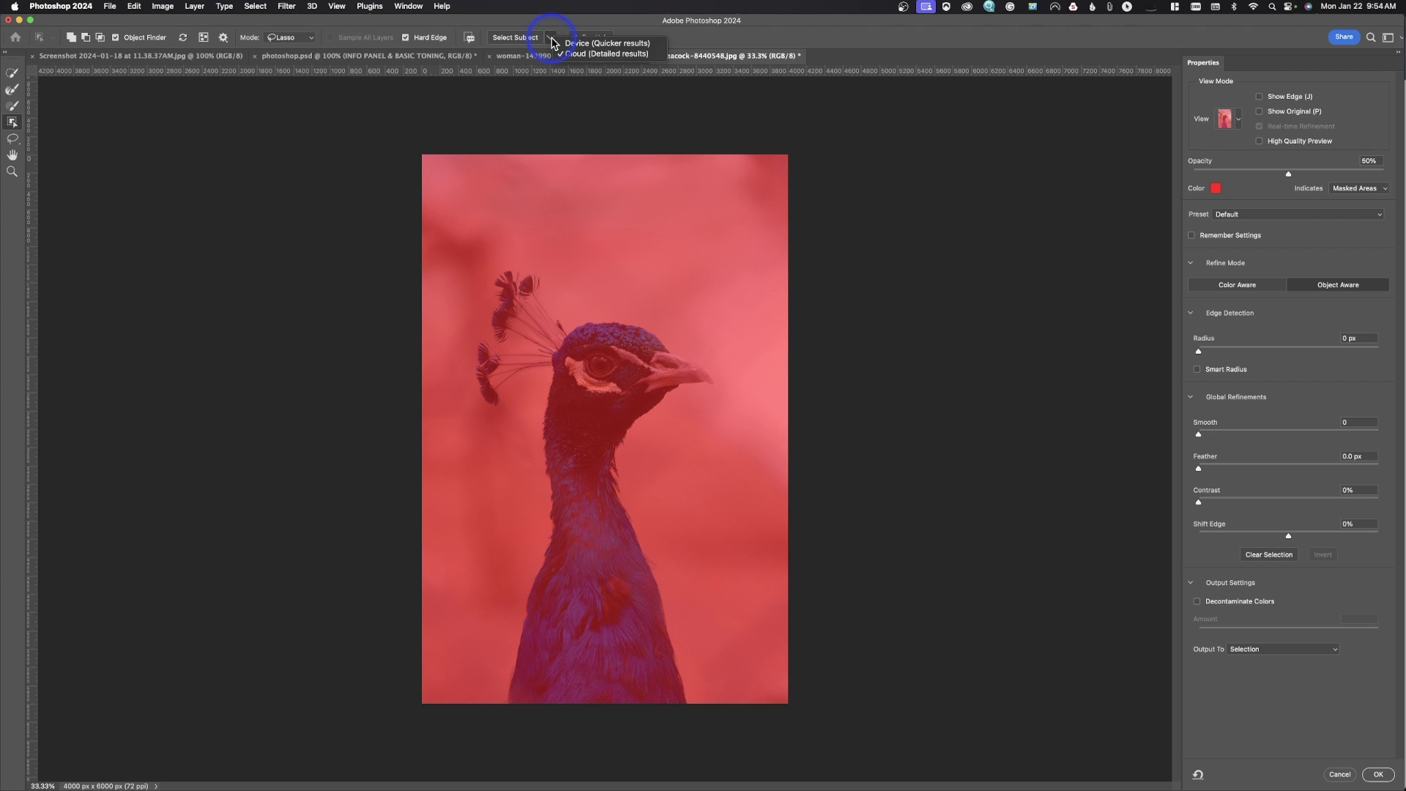
left_click(569, 55)
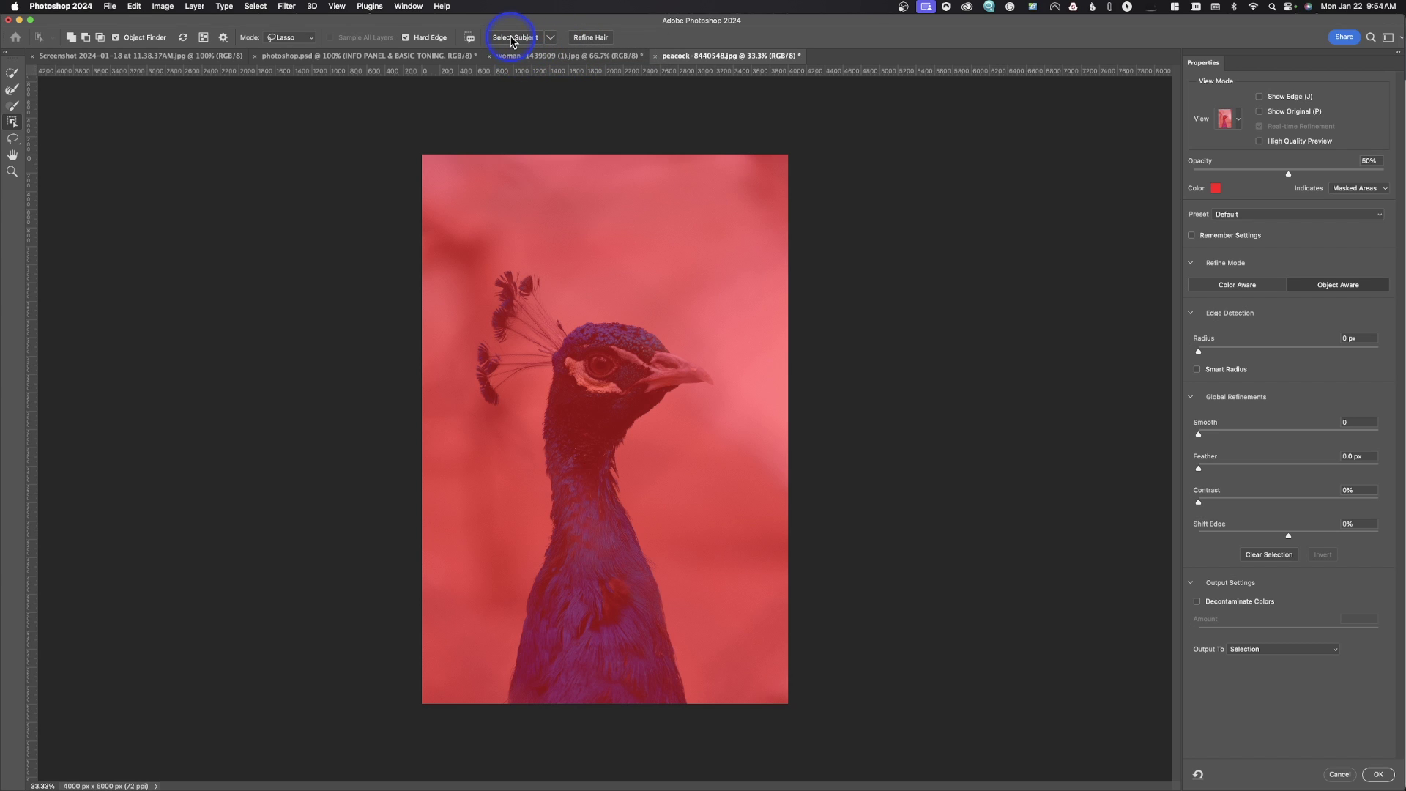
left_click(511, 38)
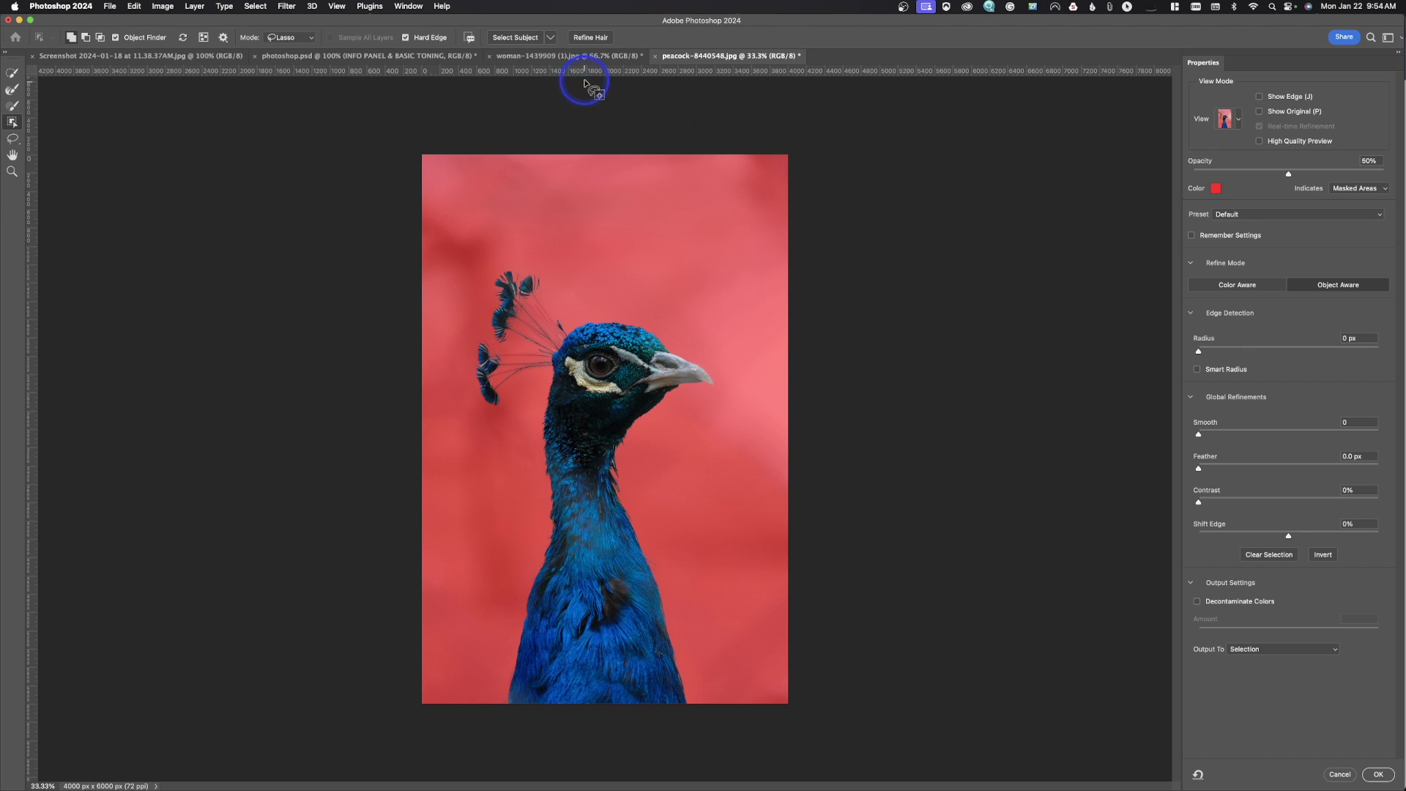
Apply Refine Hair to the peacock's crest, keep Lasso mode, and list the View modes.
left_click(589, 38)
left_click(296, 39)
left_click(296, 37)
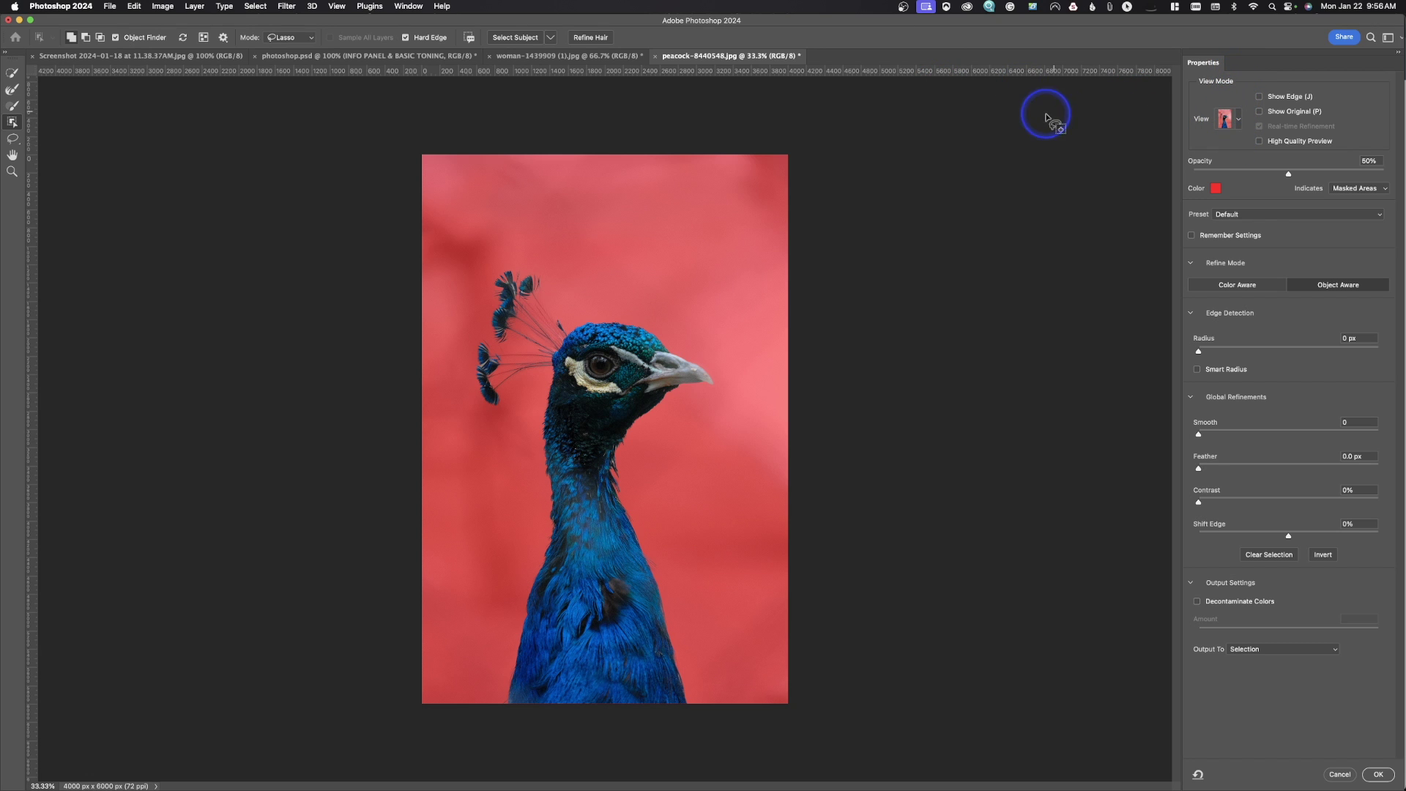
left_click(1228, 123)
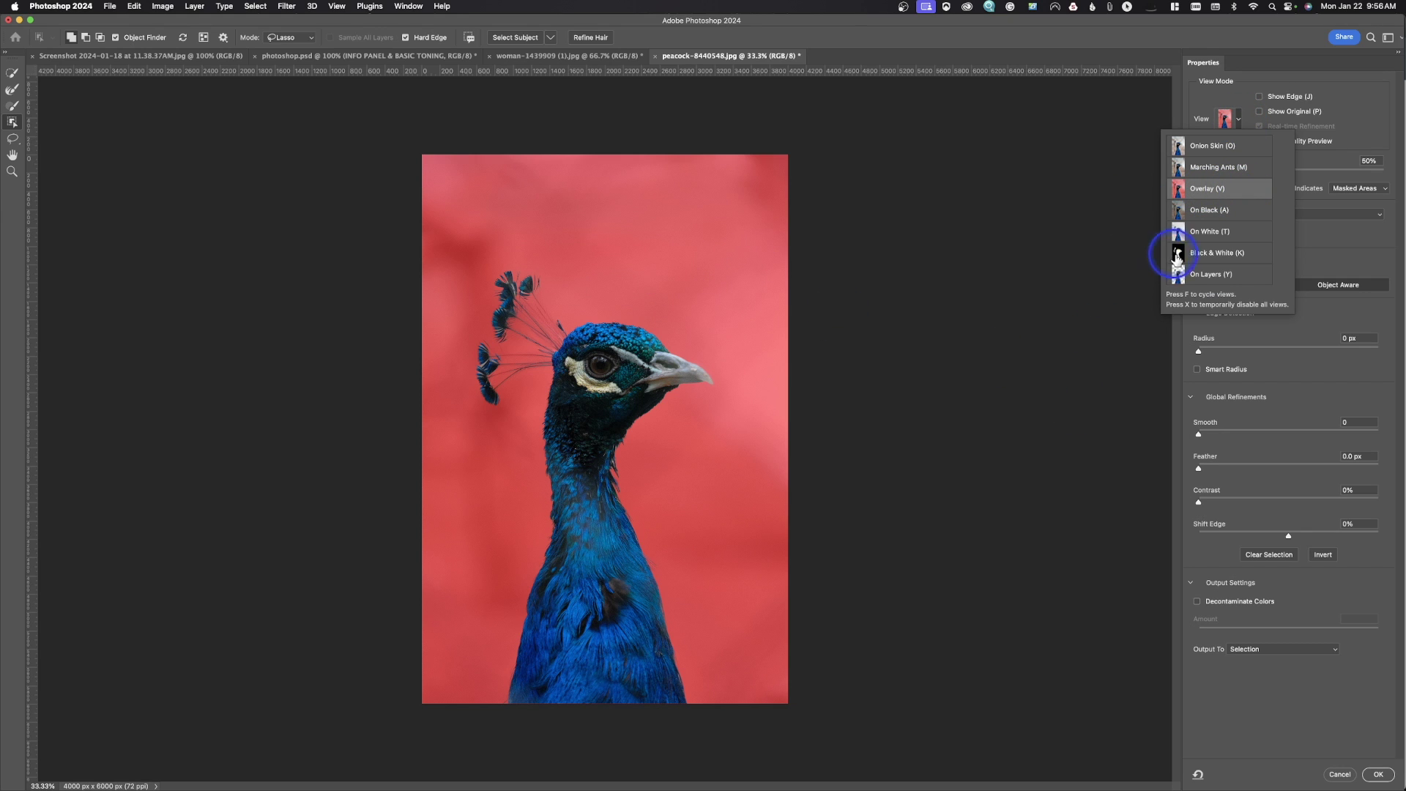
Keep the Overlay view, toggle Show Edge on and off, and pick the Refine Edge Brush.
mouse_move(1232, 257)
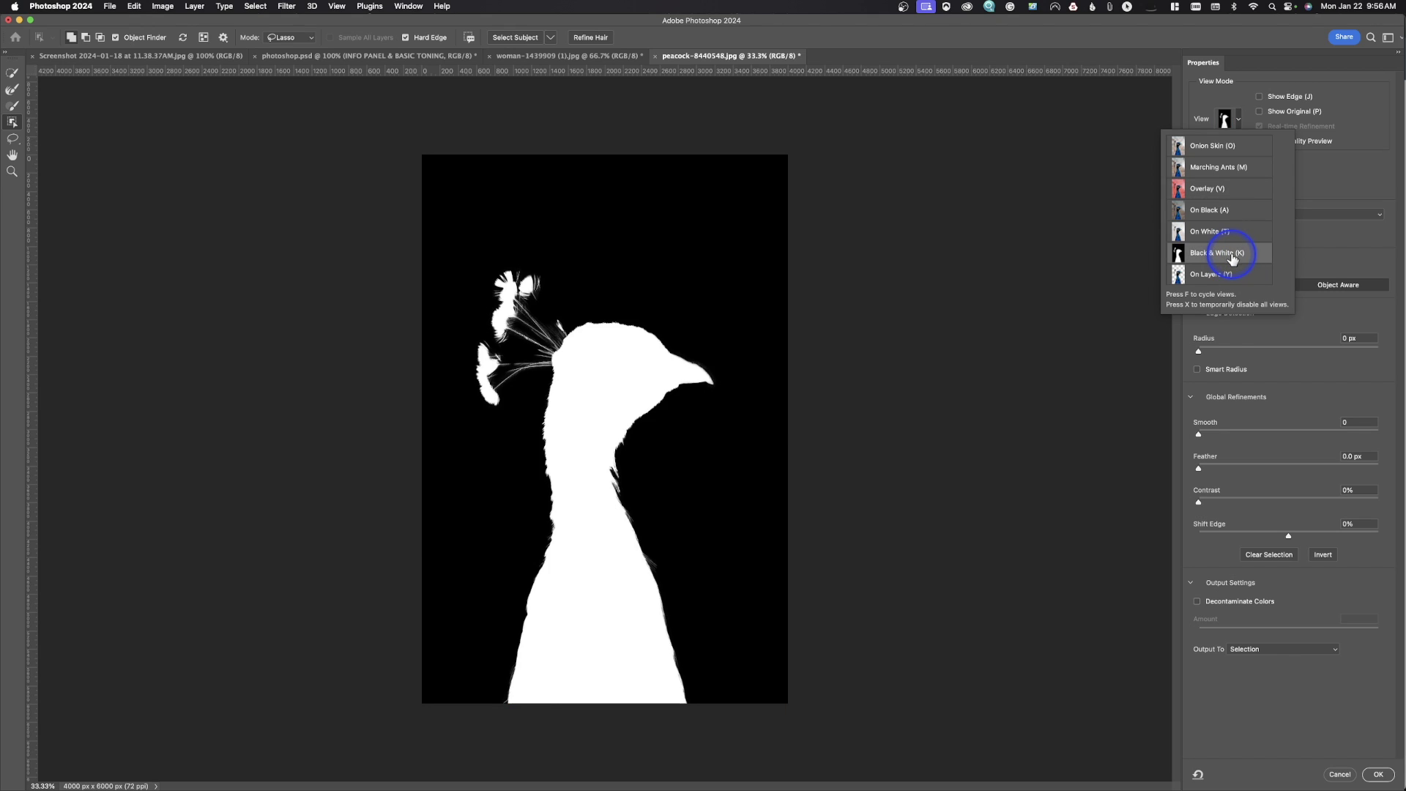
left_click(1228, 189)
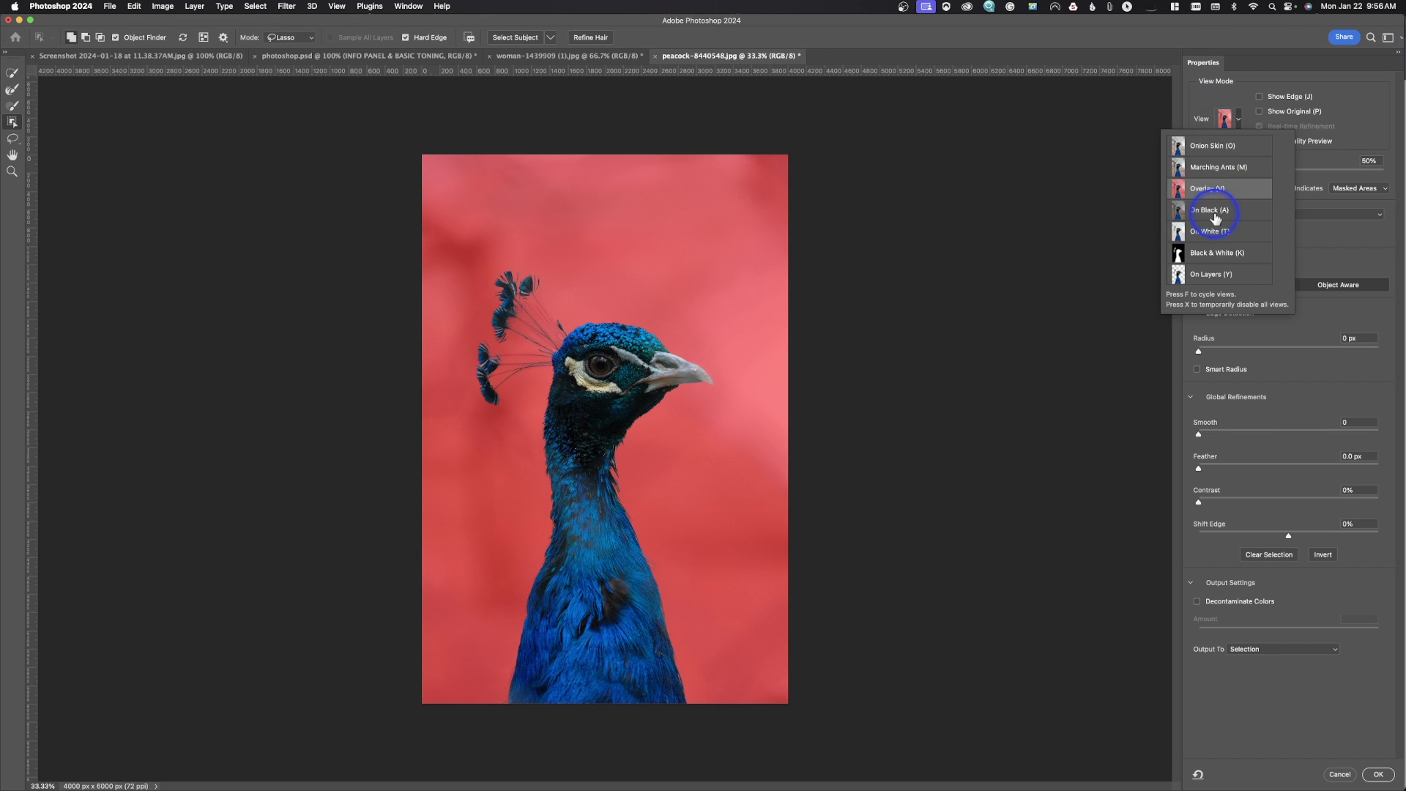
left_click(1222, 96)
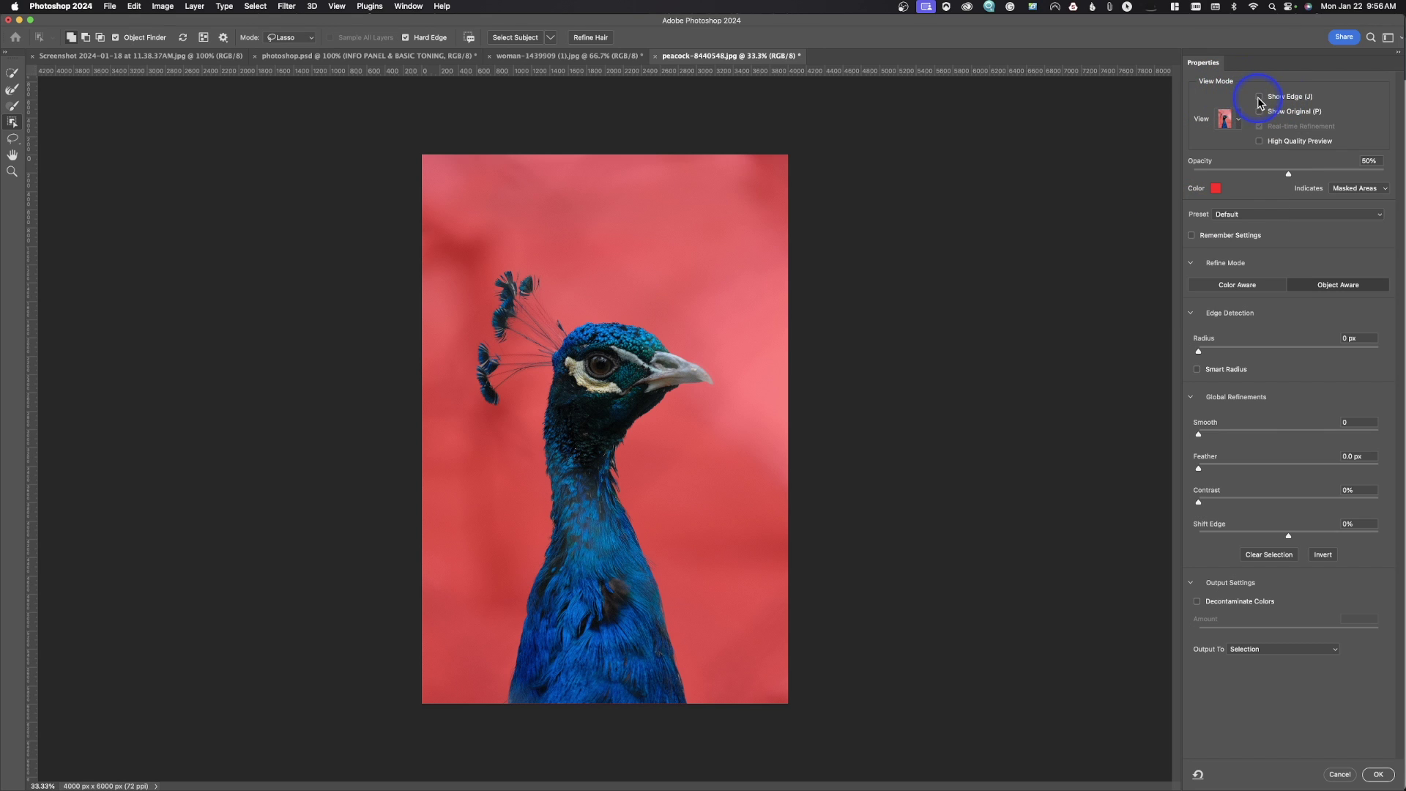
left_click(1259, 97)
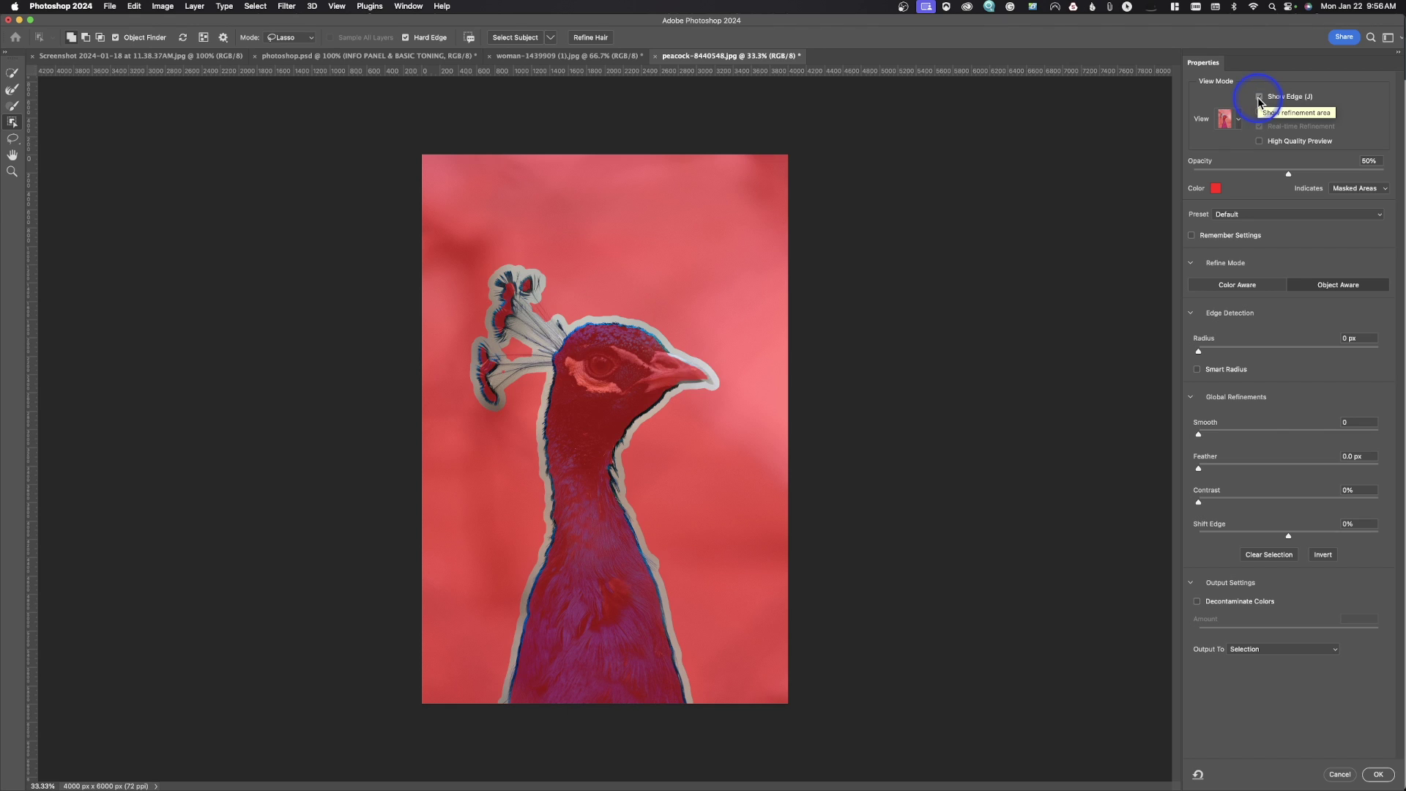
left_click(1258, 96)
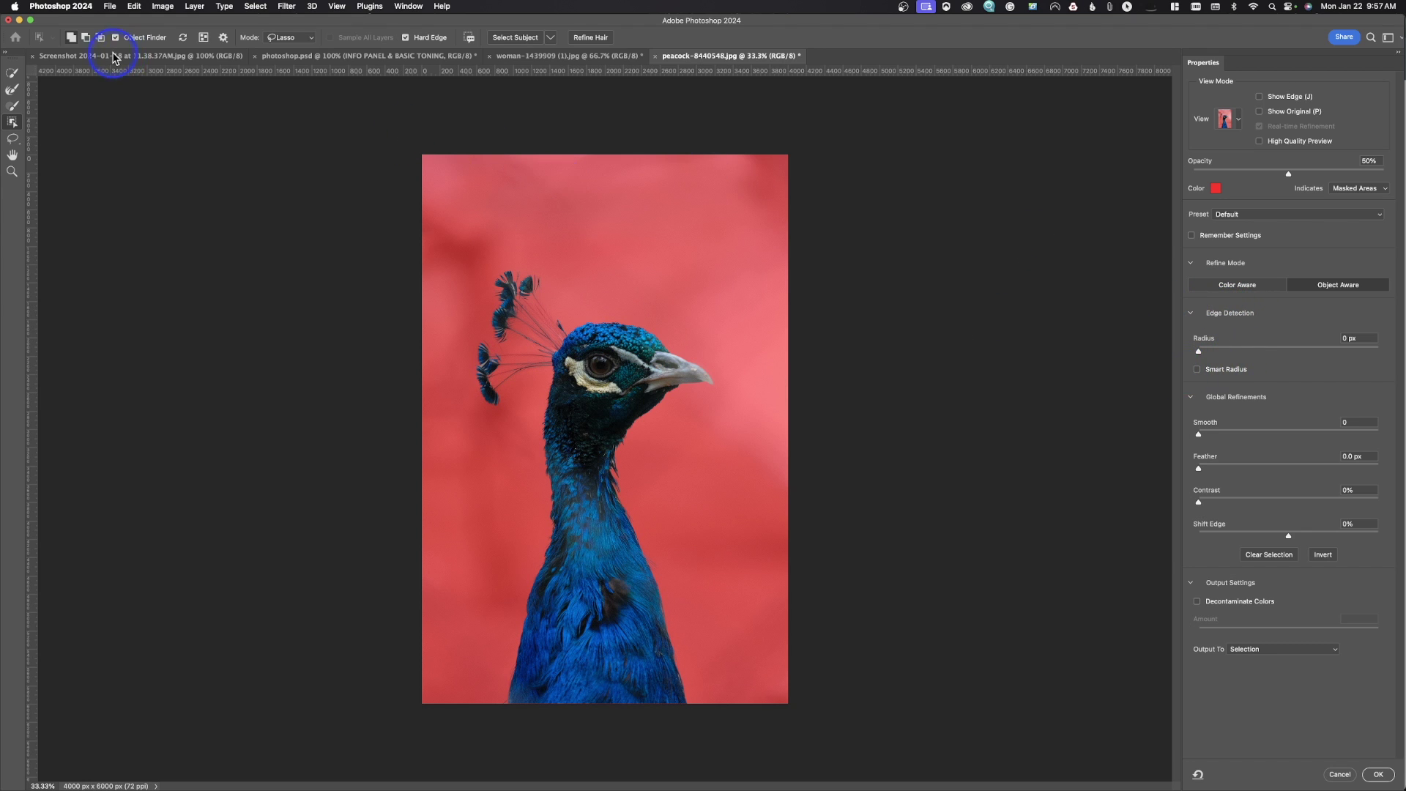
left_click(12, 90)
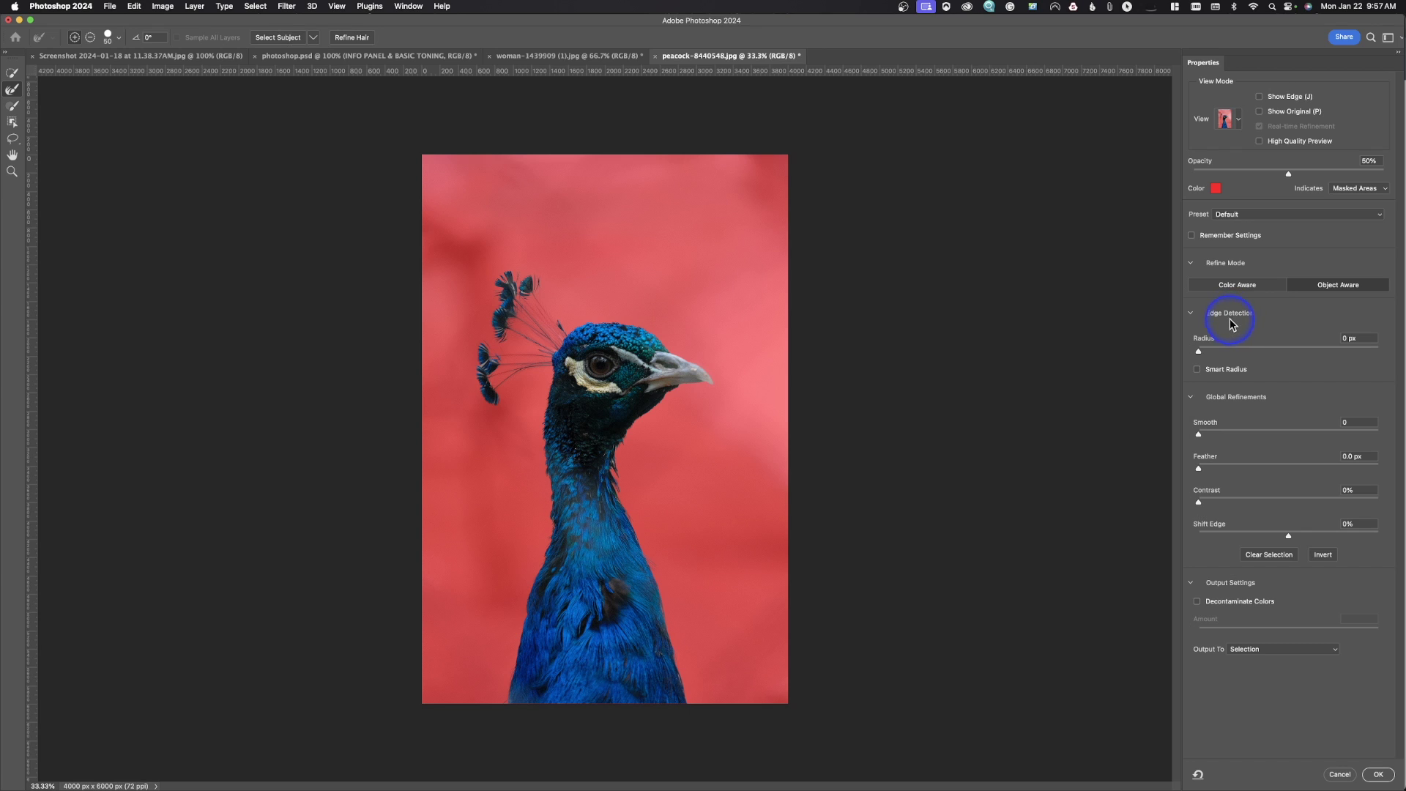
Enable Smart Radius under Edge Detection for the peacock's mask refinement.
left_click(1199, 371)
Test the Smooth and Contrast sliders, then set Feather to 6.5 px and Shift Edge to -59%.
left_click_drag(1198, 434, 1246, 439)
left_click_drag(1249, 436, 1251, 477)
mouse_move(1200, 507)
left_mouse_down()
mouse_move(1228, 504)
mouse_move(1201, 505)
left_mouse_up()
left_click_drag(1288, 535, 1235, 534)
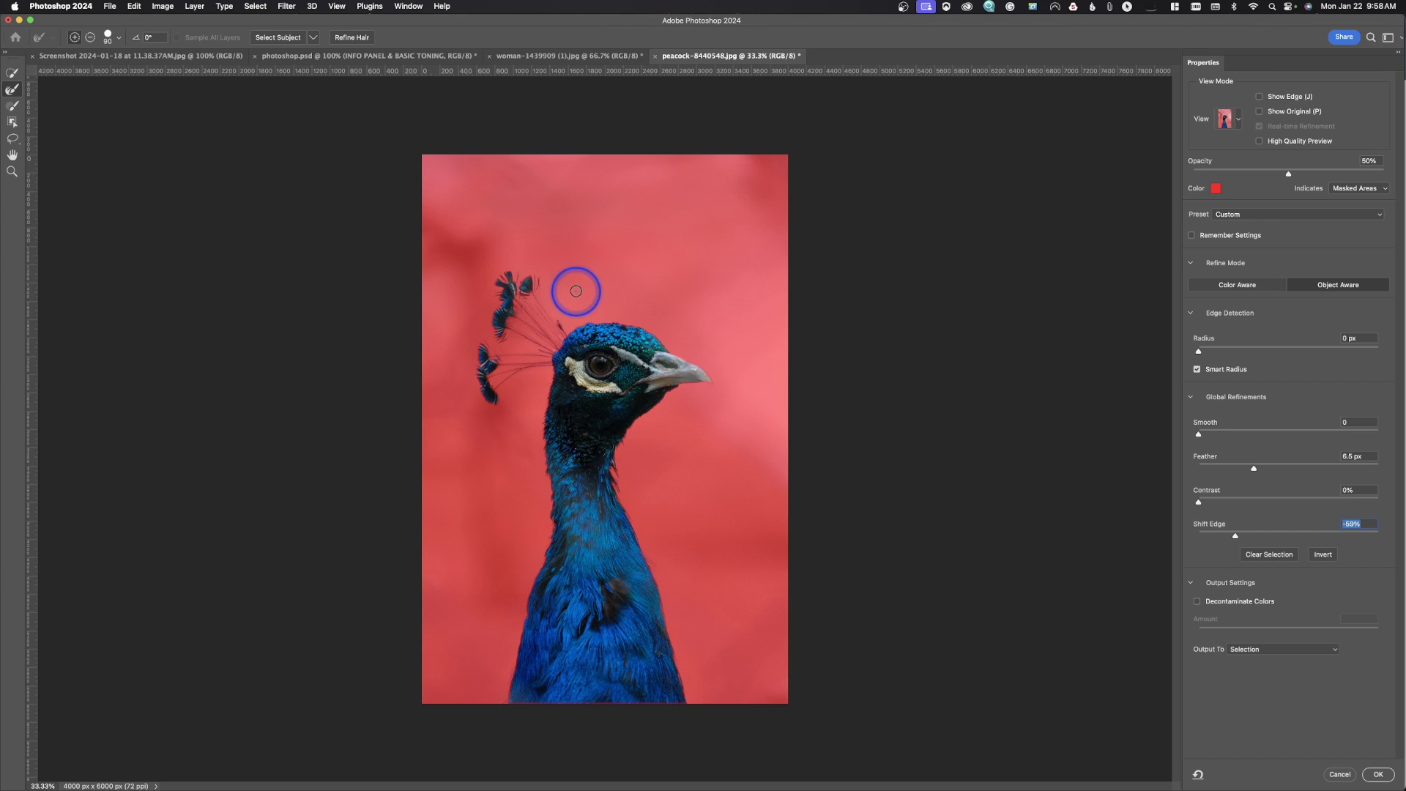
Set the peacock's Shift Edge to +90%, Feather to 27.7 px, Contrast to 0% and Smooth to 78.
left_click_drag(1236, 535, 1372, 542)
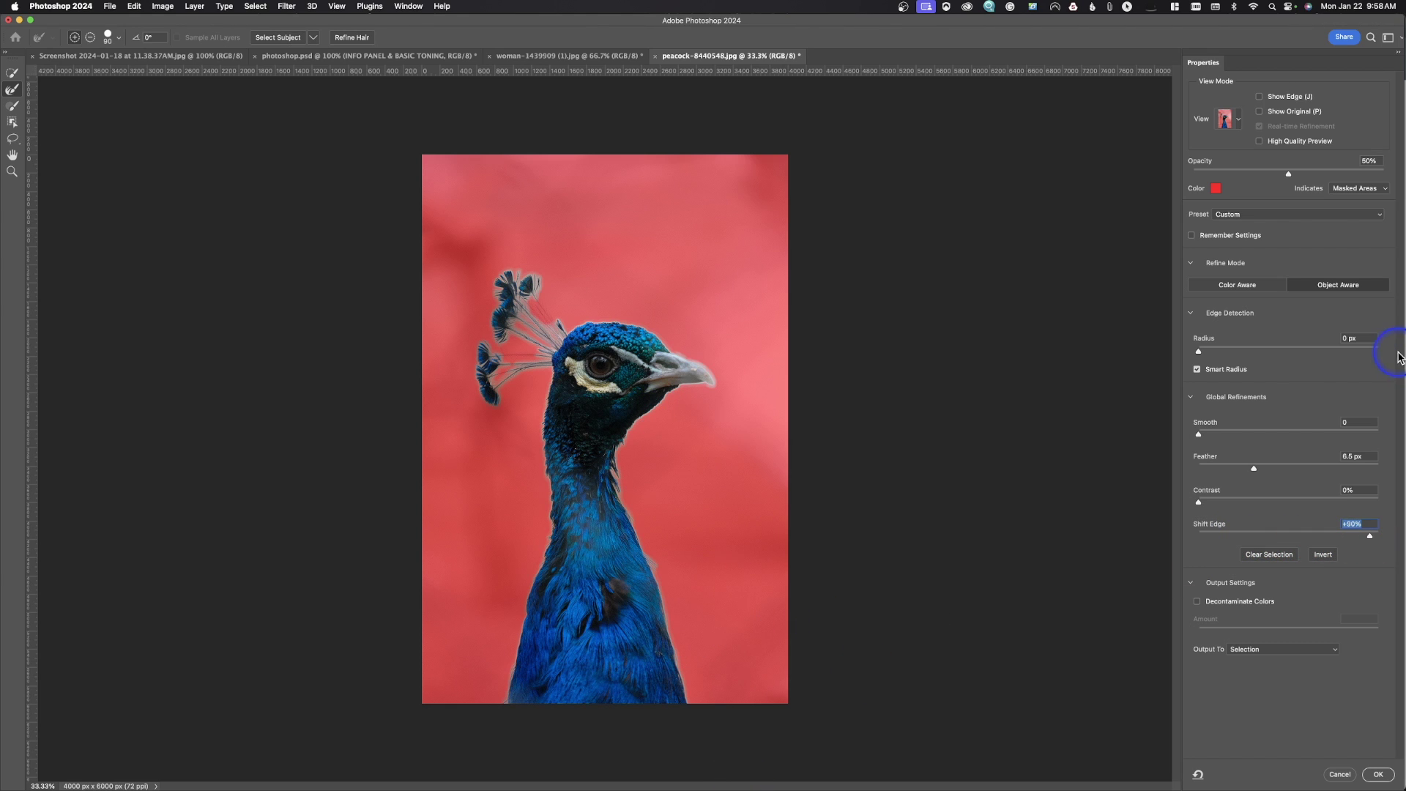
mouse_move(1256, 472)
left_mouse_down()
mouse_move(1298, 472)
mouse_move(1281, 469)
left_mouse_up()
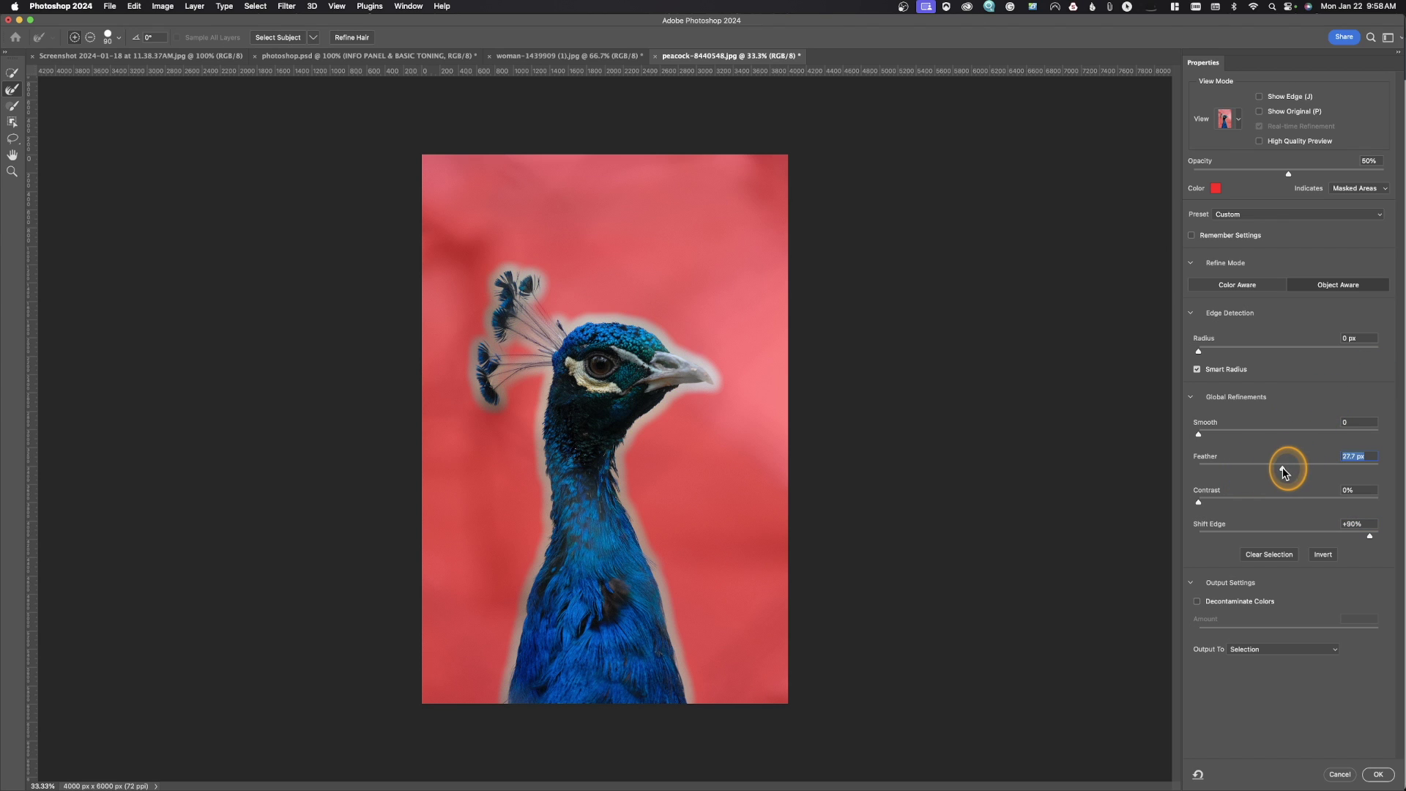
left_click_drag(1198, 502, 1266, 502)
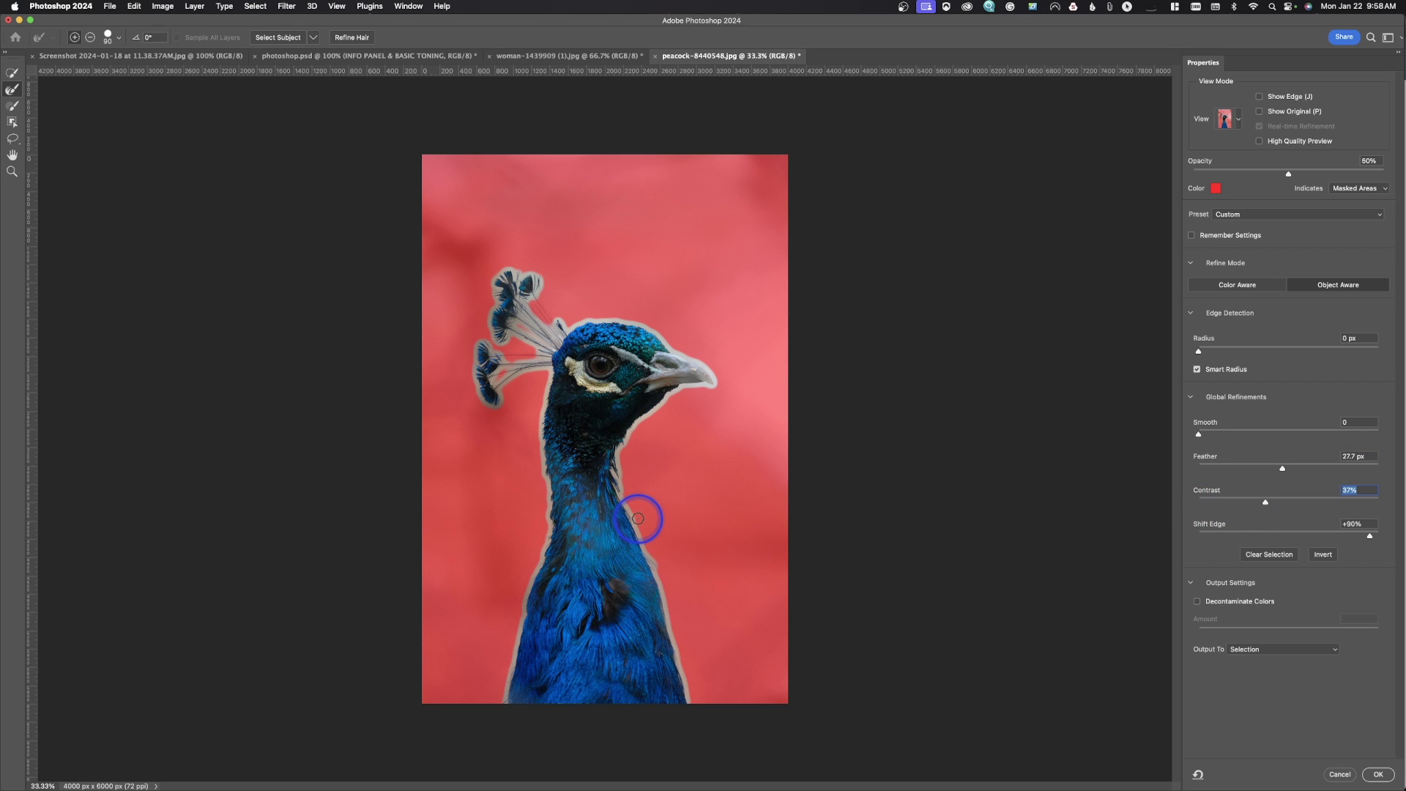
left_click_drag(1270, 508, 1199, 502)
left_click_drag(1199, 434, 1334, 439)
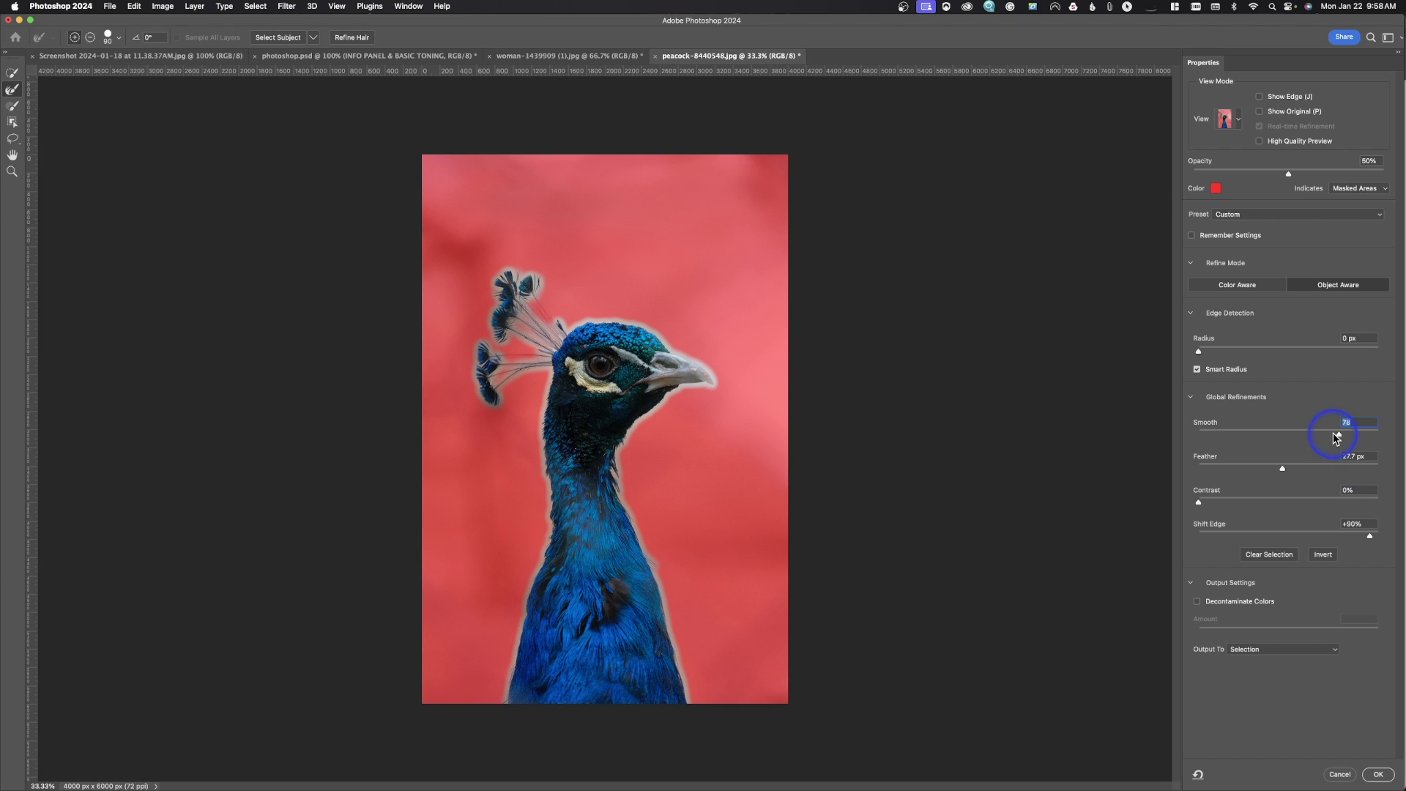
left_click_drag(1339, 438, 1004, 424)
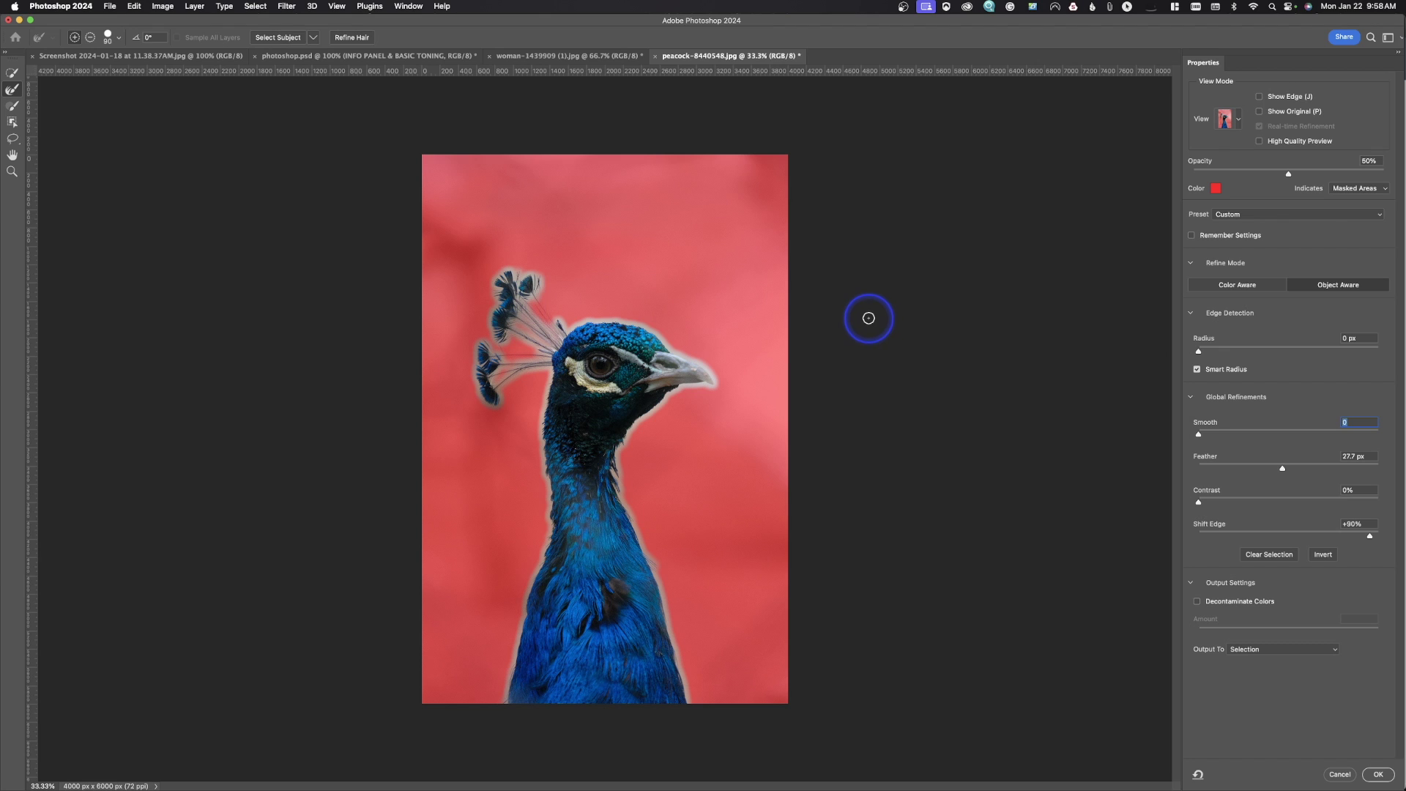
type("78")
key("Return")
key("l")
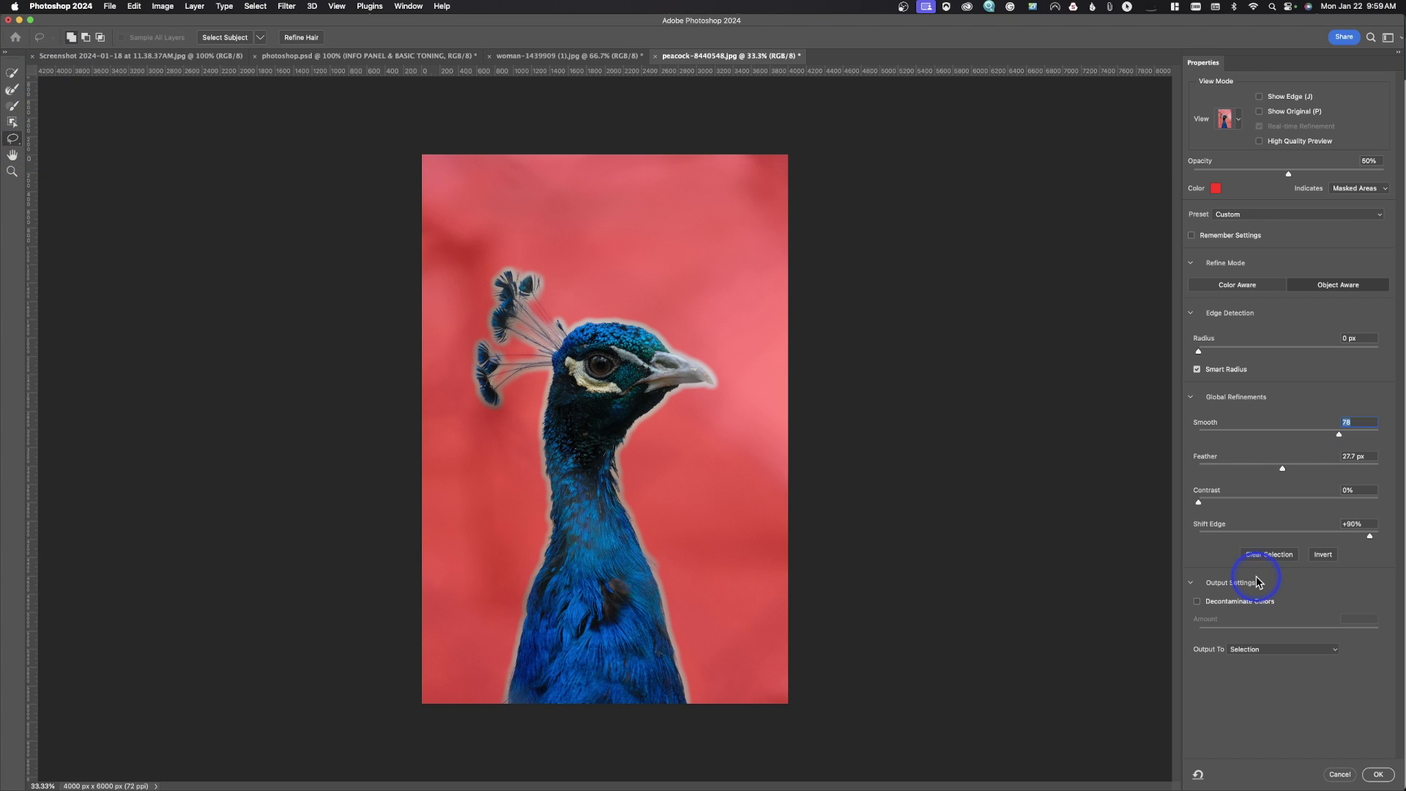
Reset the peacock's refinements to Smooth 0, Feather 0.0 px and Shift Edge 0%, keeping output as Selection.
left_click(1288, 558)
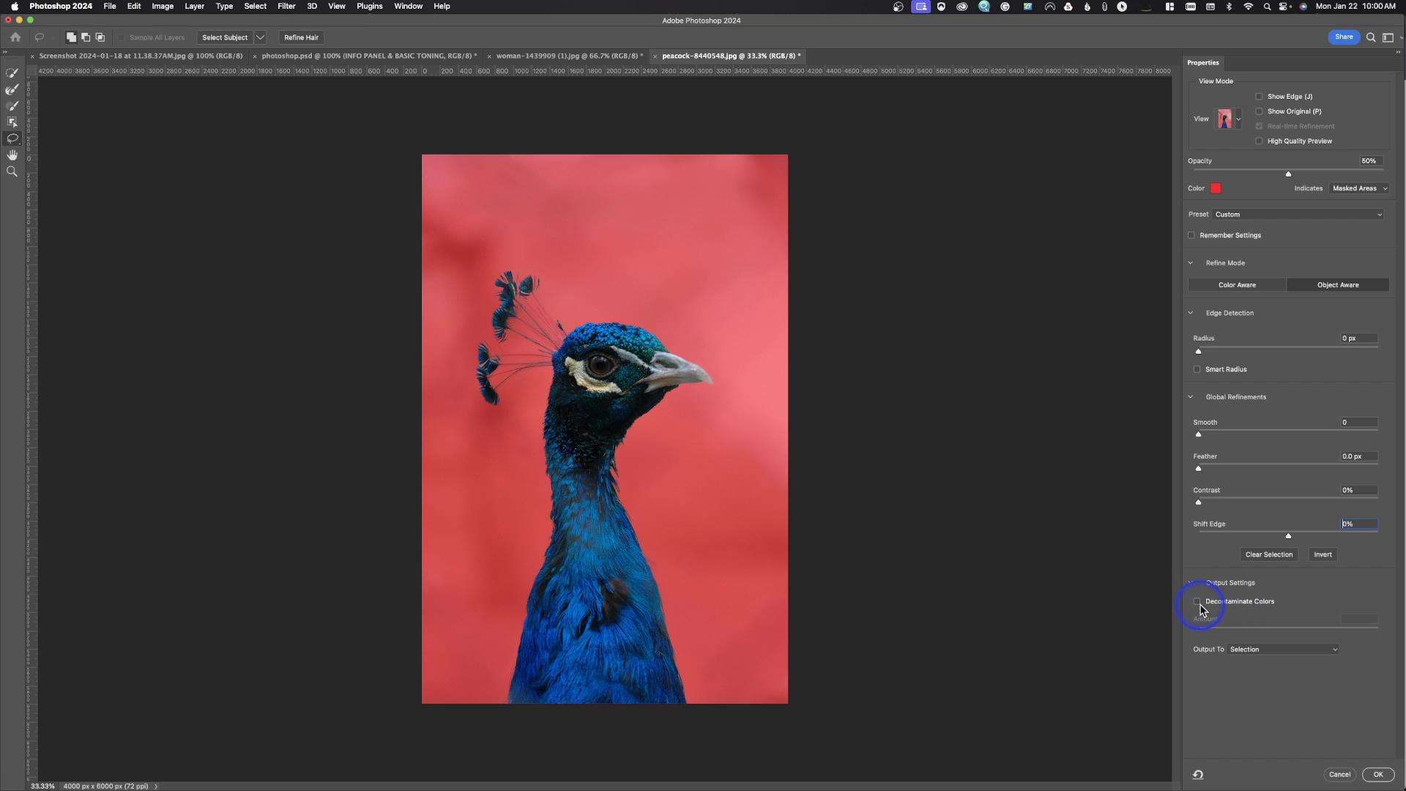
left_click(1259, 651)
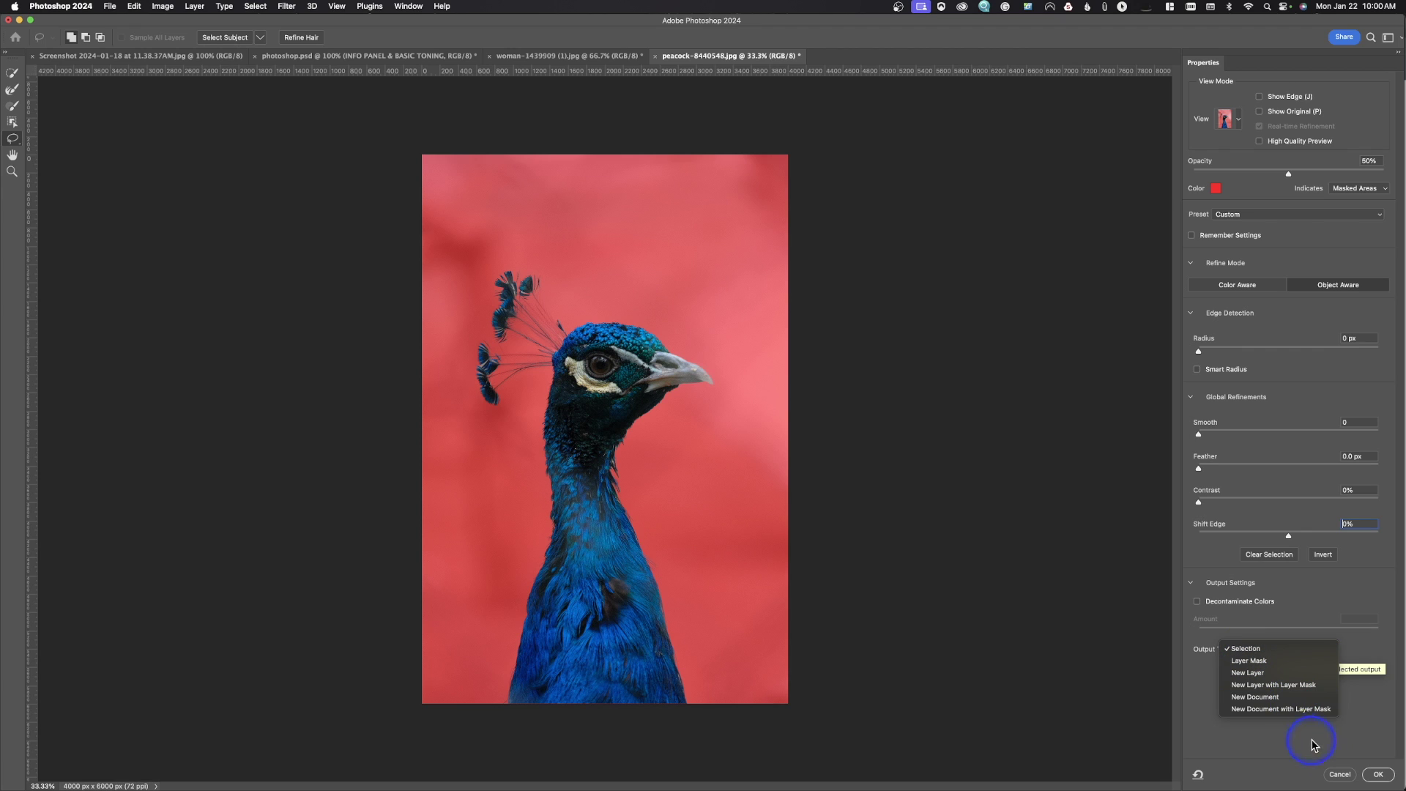
left_click(1386, 776)
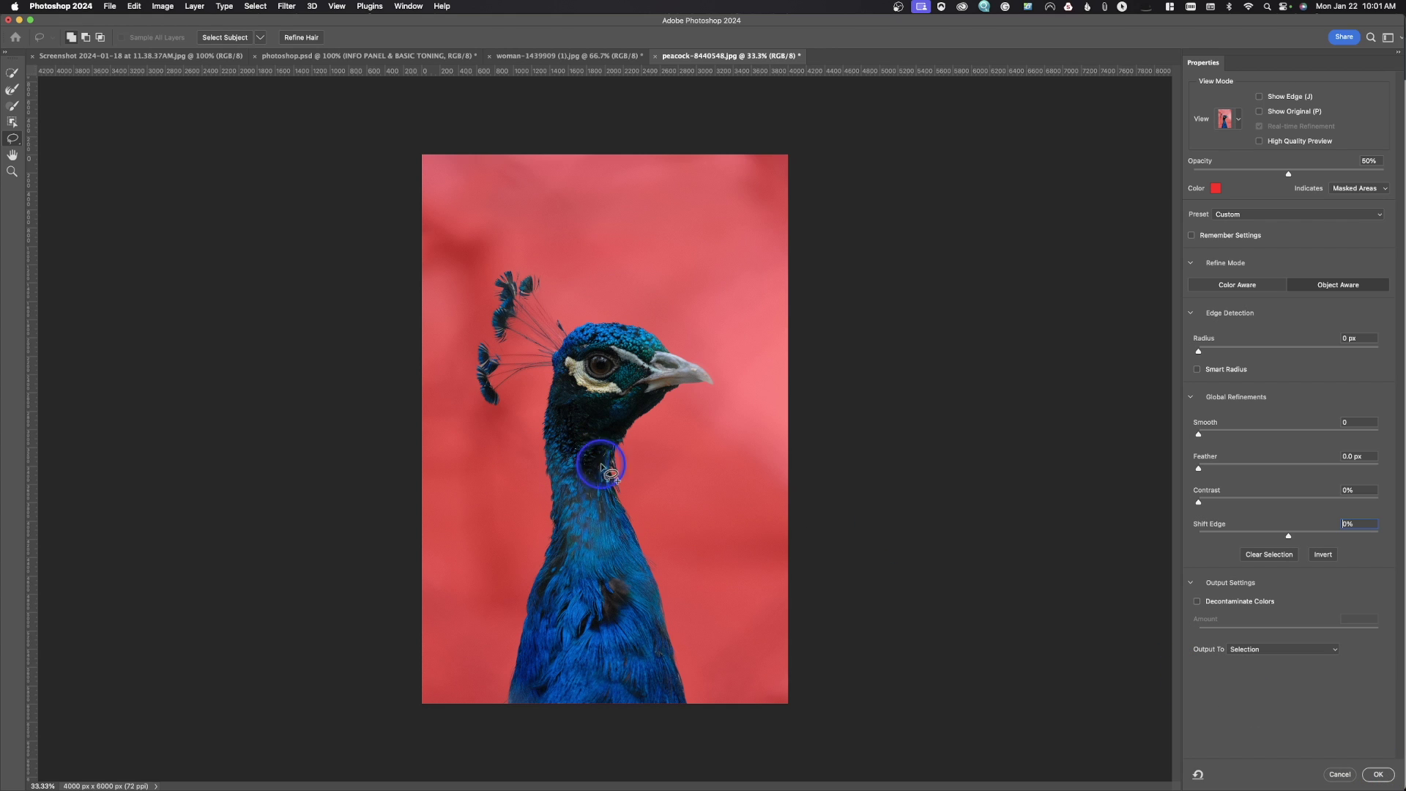
Apply the refined peacock selection and add a layer mask hiding its background.
left_click(1379, 776)
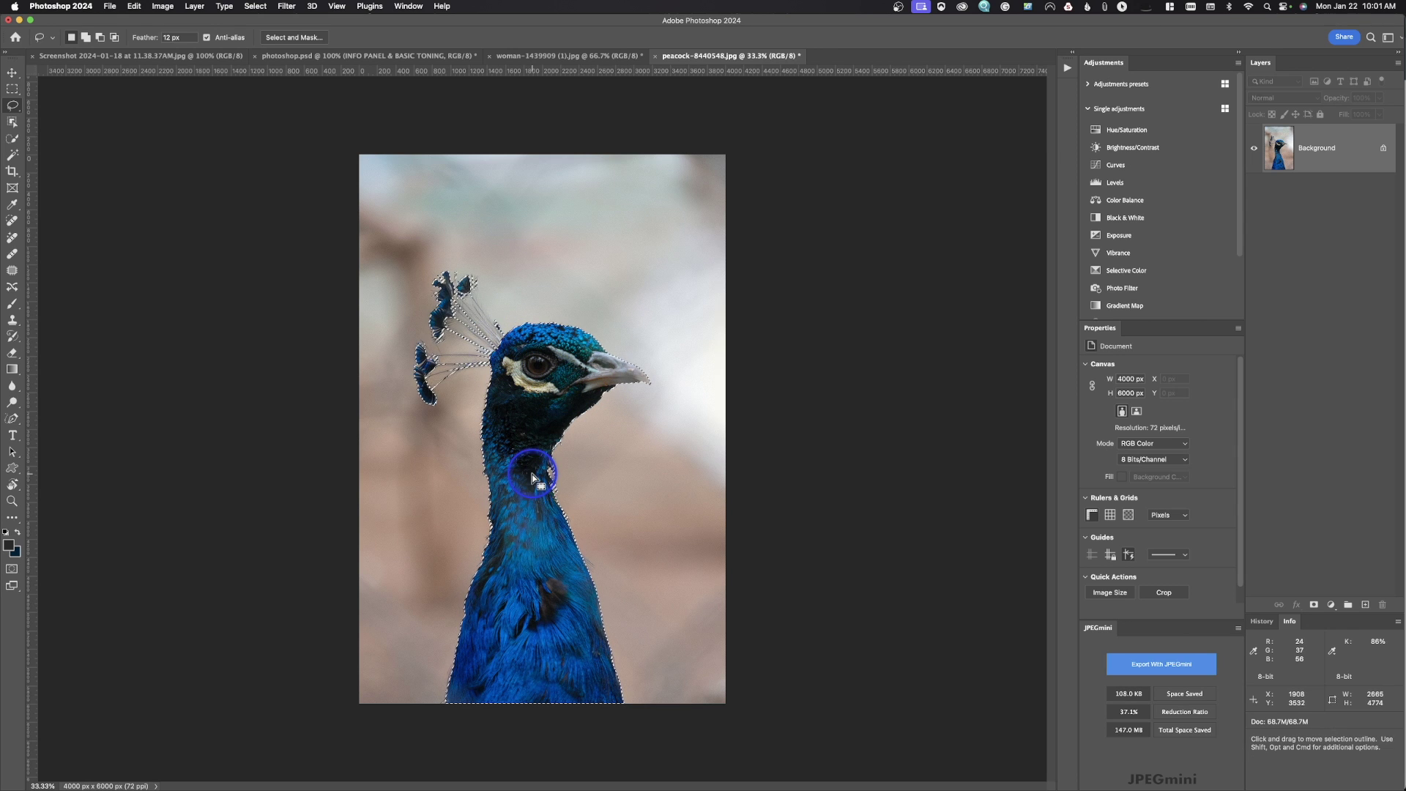
left_click(1312, 606)
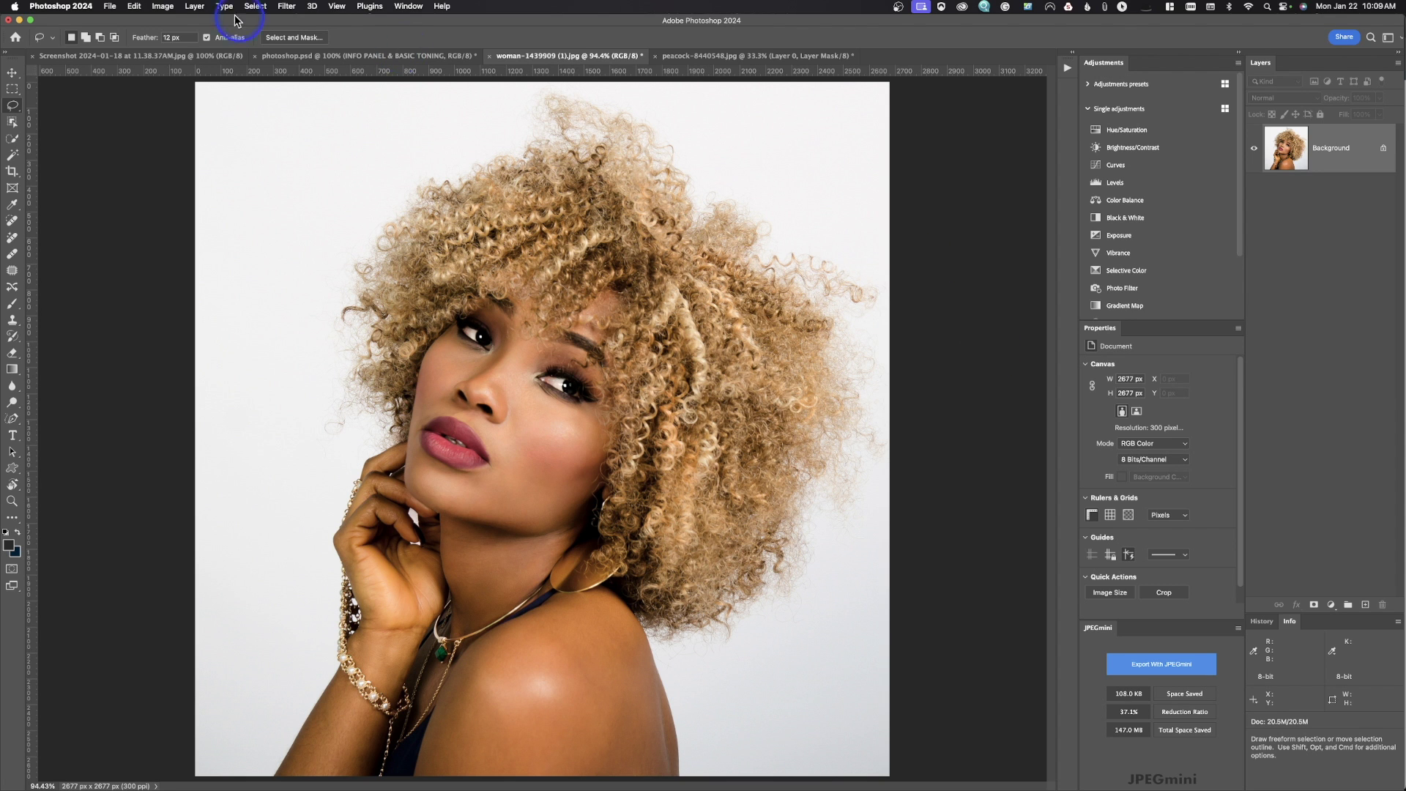
Open Select and Mask on the woman and brush her top-right and top-left hair edges.
left_click(285, 38)
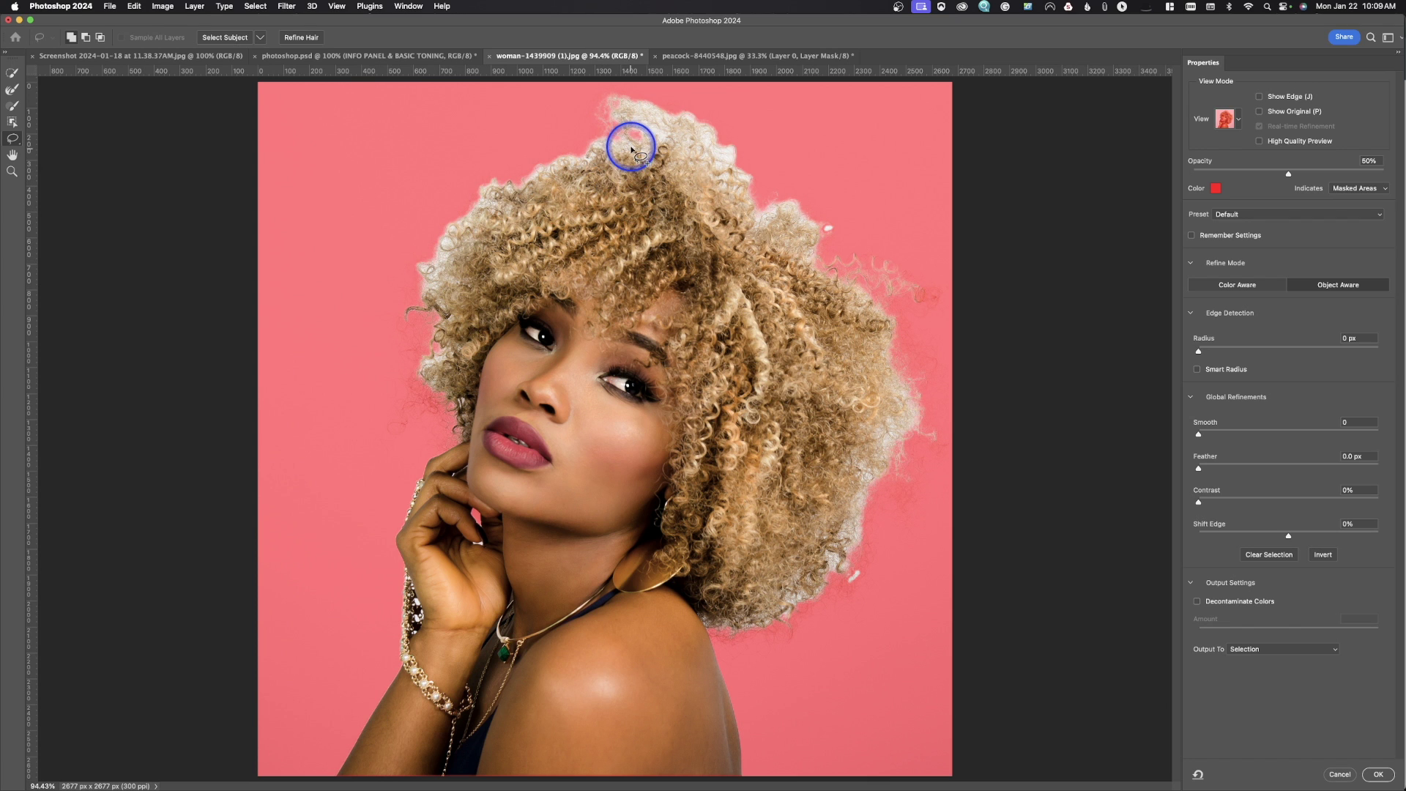
mouse_move(631, 126)
left_mouse_down()
mouse_move(666, 115)
mouse_move(678, 145)
mouse_move(725, 174)
mouse_move(864, 397)
mouse_move(849, 418)
mouse_move(837, 410)
mouse_move(896, 430)
left_mouse_up()
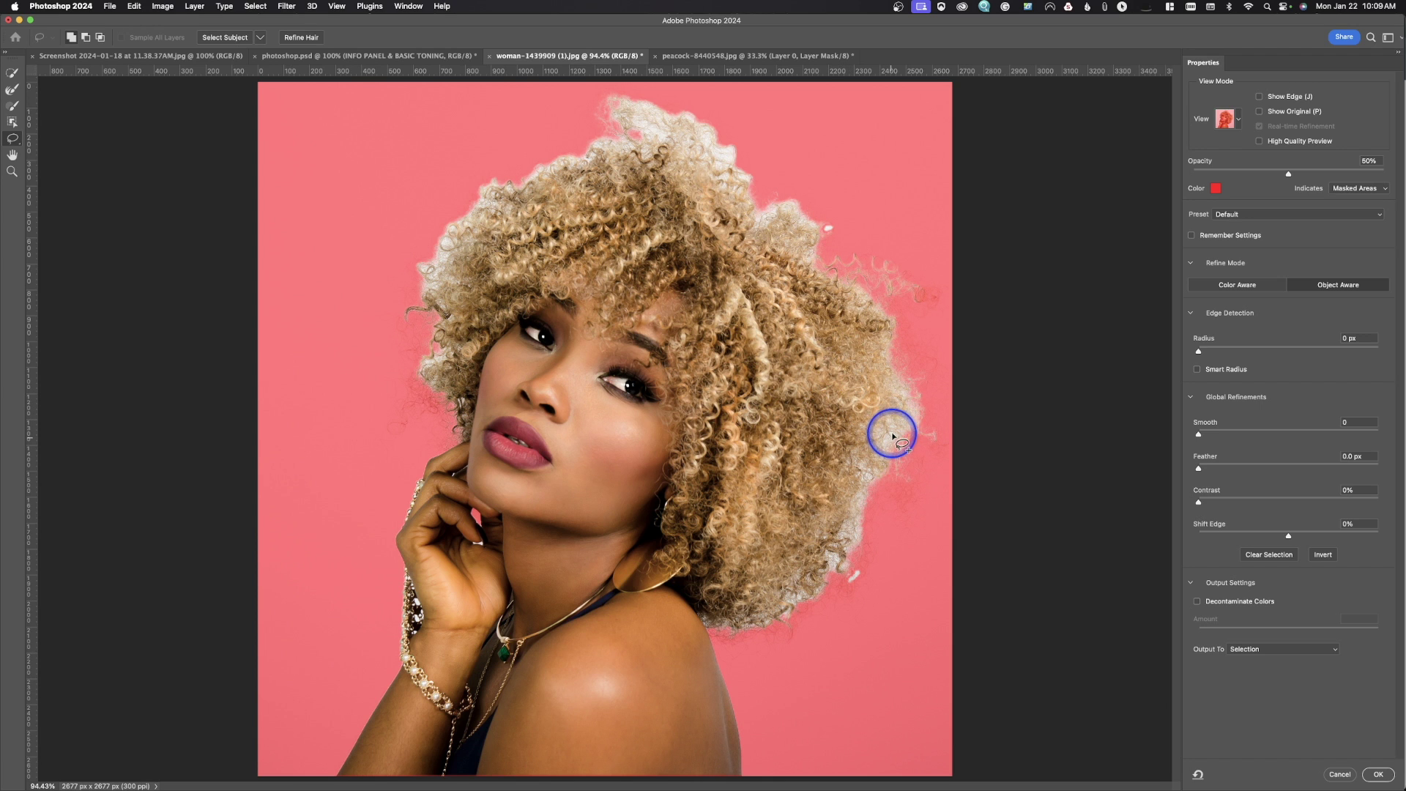
mouse_move(540, 195)
left_mouse_down()
mouse_move(493, 204)
mouse_move(474, 238)
mouse_move(460, 227)
mouse_move(450, 268)
left_mouse_up()
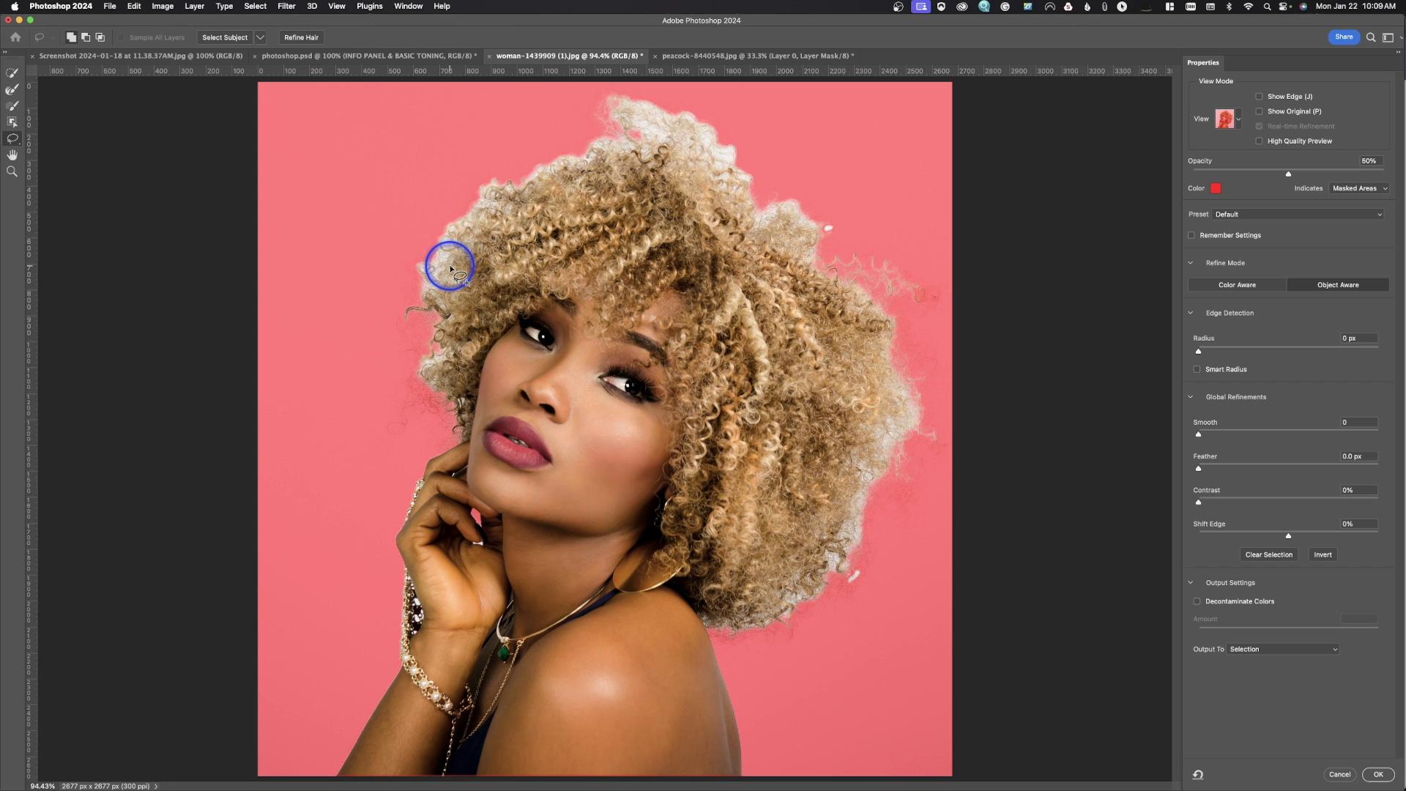
Enable Smart Radius and brush the hair edge from the upper left down beside the cheek.
left_click(13, 90)
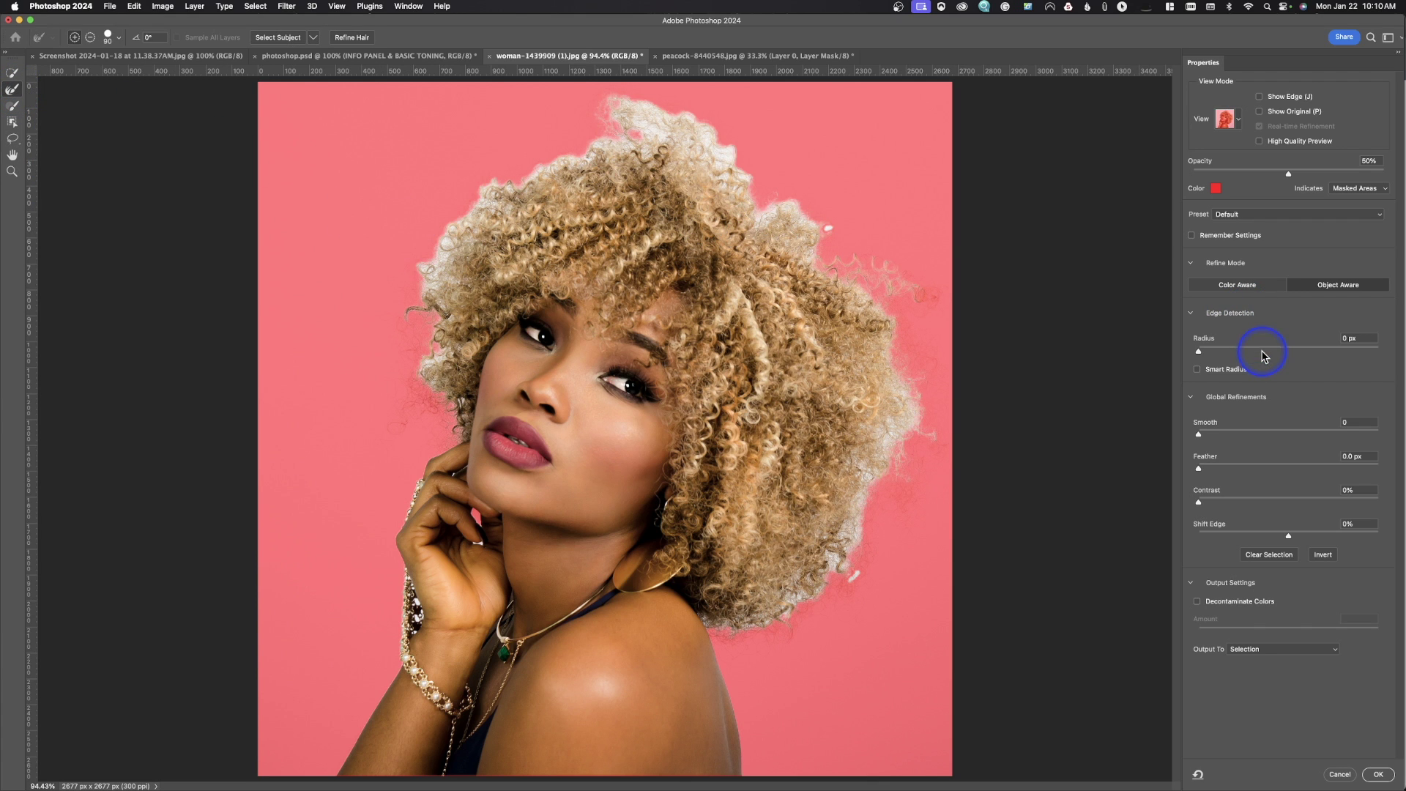
left_click(1197, 370)
left_click_drag(479, 212, 429, 271)
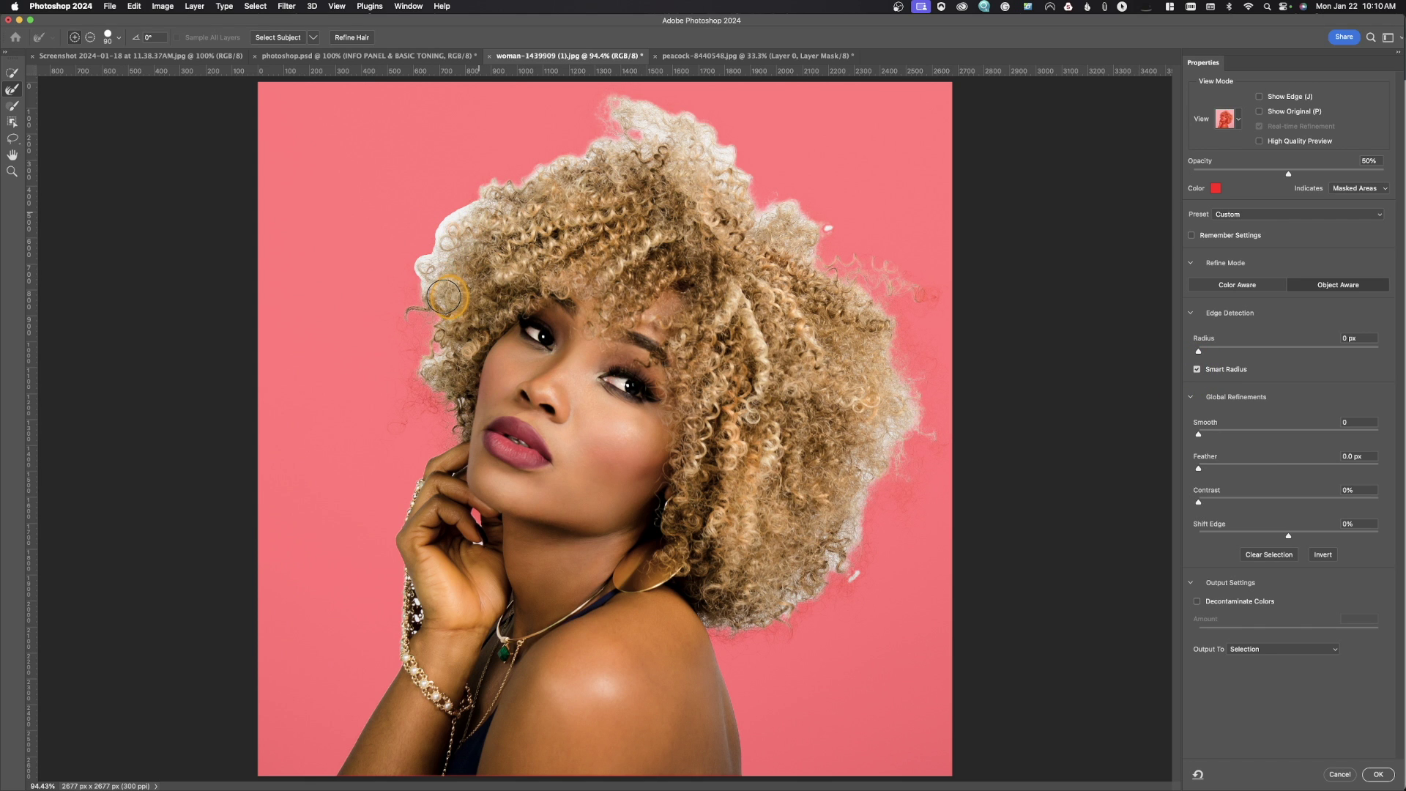
left_click_drag(430, 301, 417, 314)
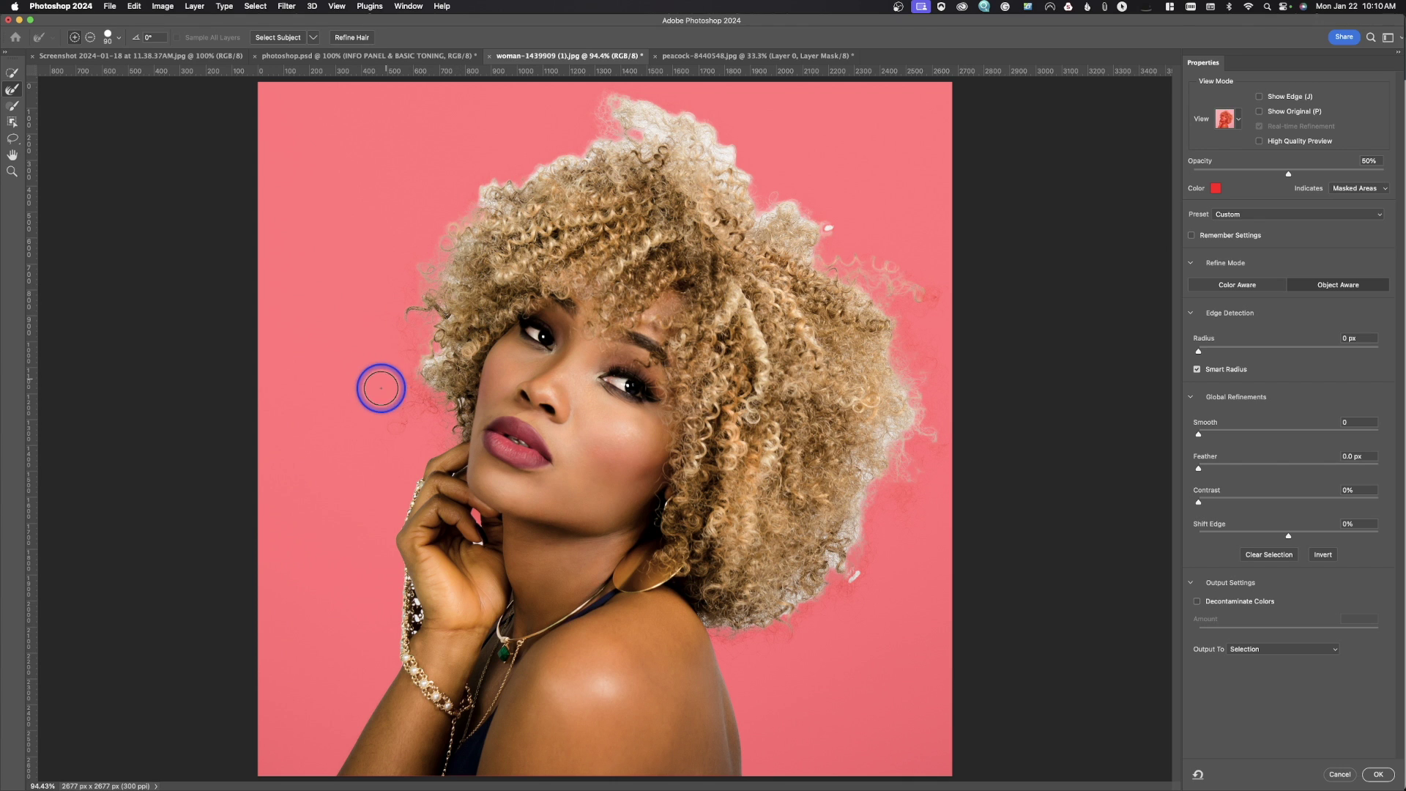
left_click_drag(418, 373, 446, 357)
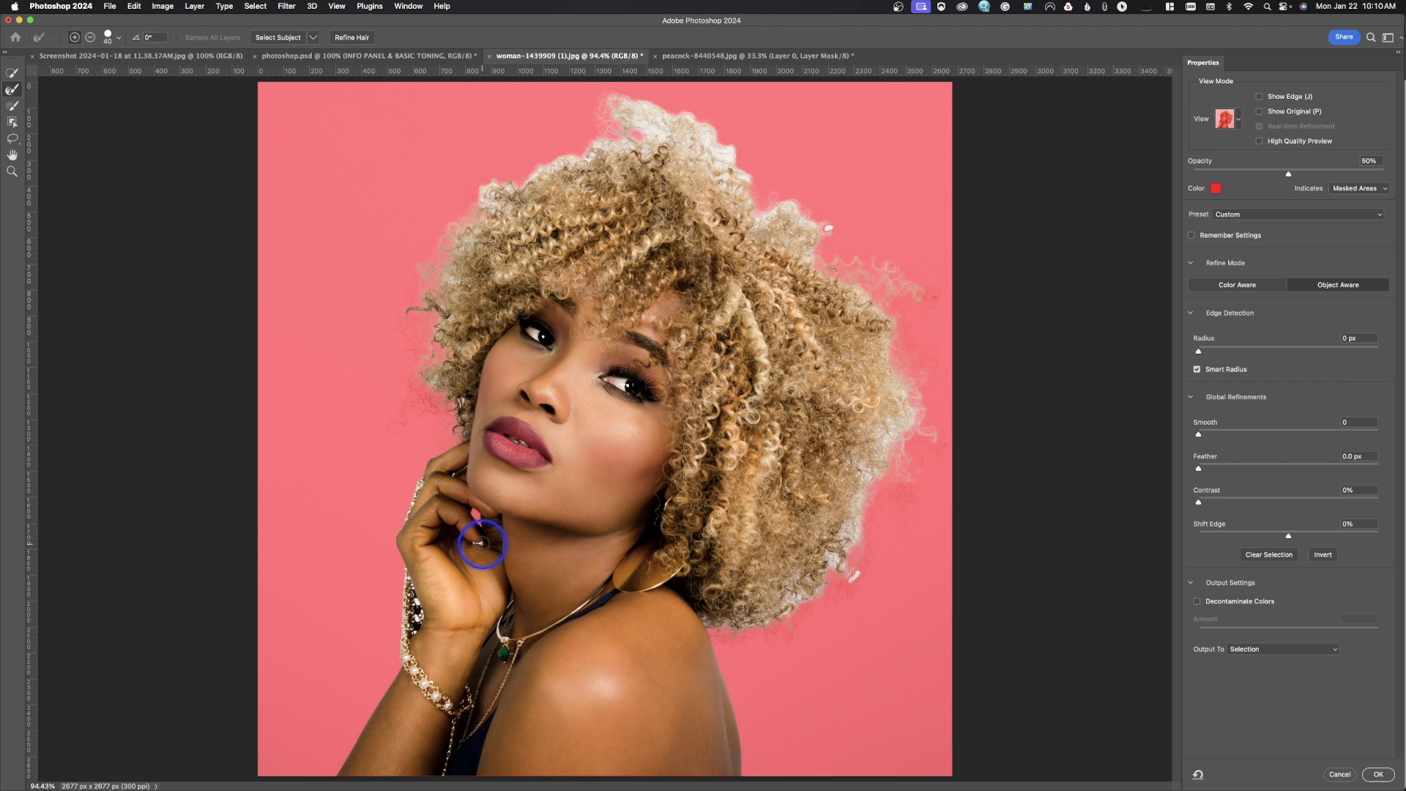
Refine the chin-to-fingers gap, apply Refine Hair, and brush the fringe along the top.
left_click(479, 544)
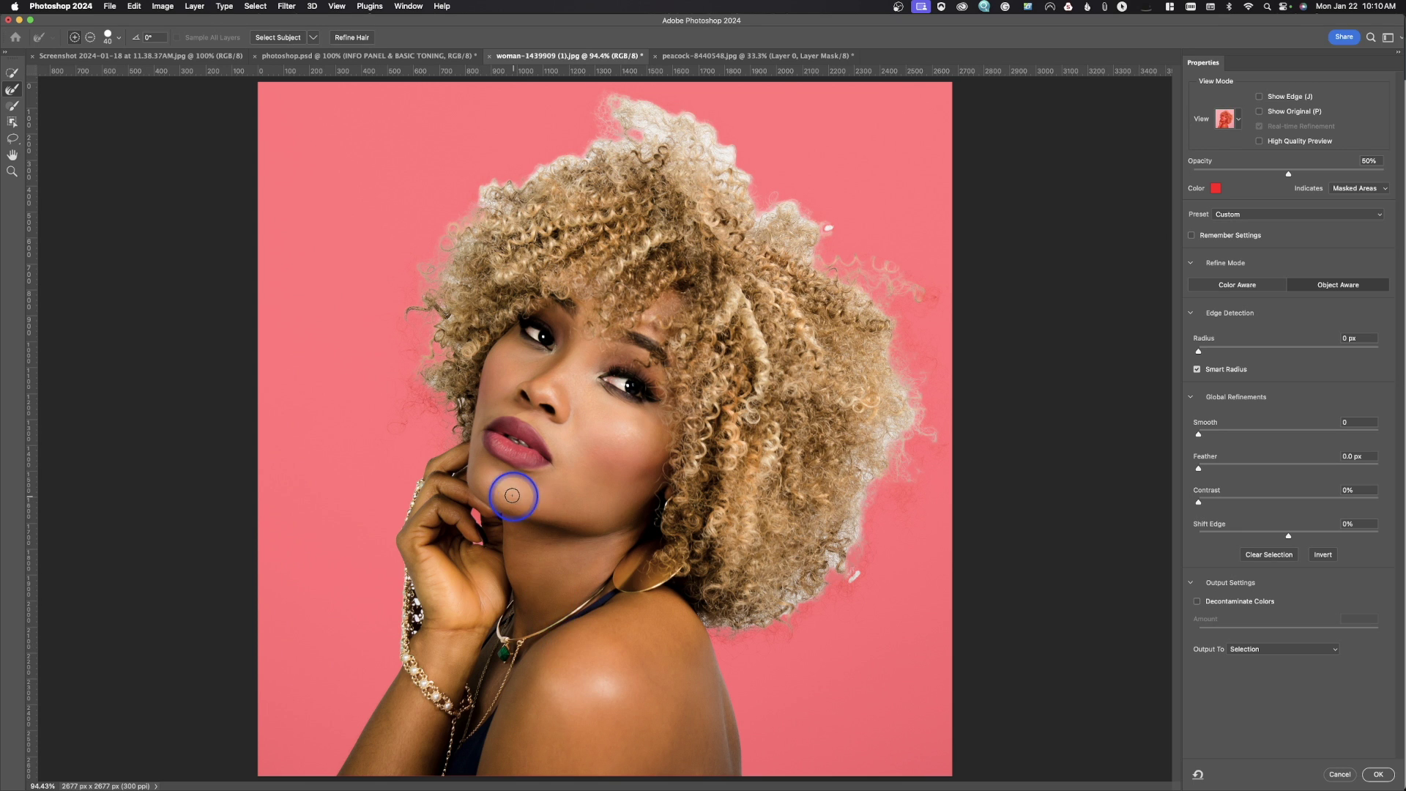
left_click(460, 467)
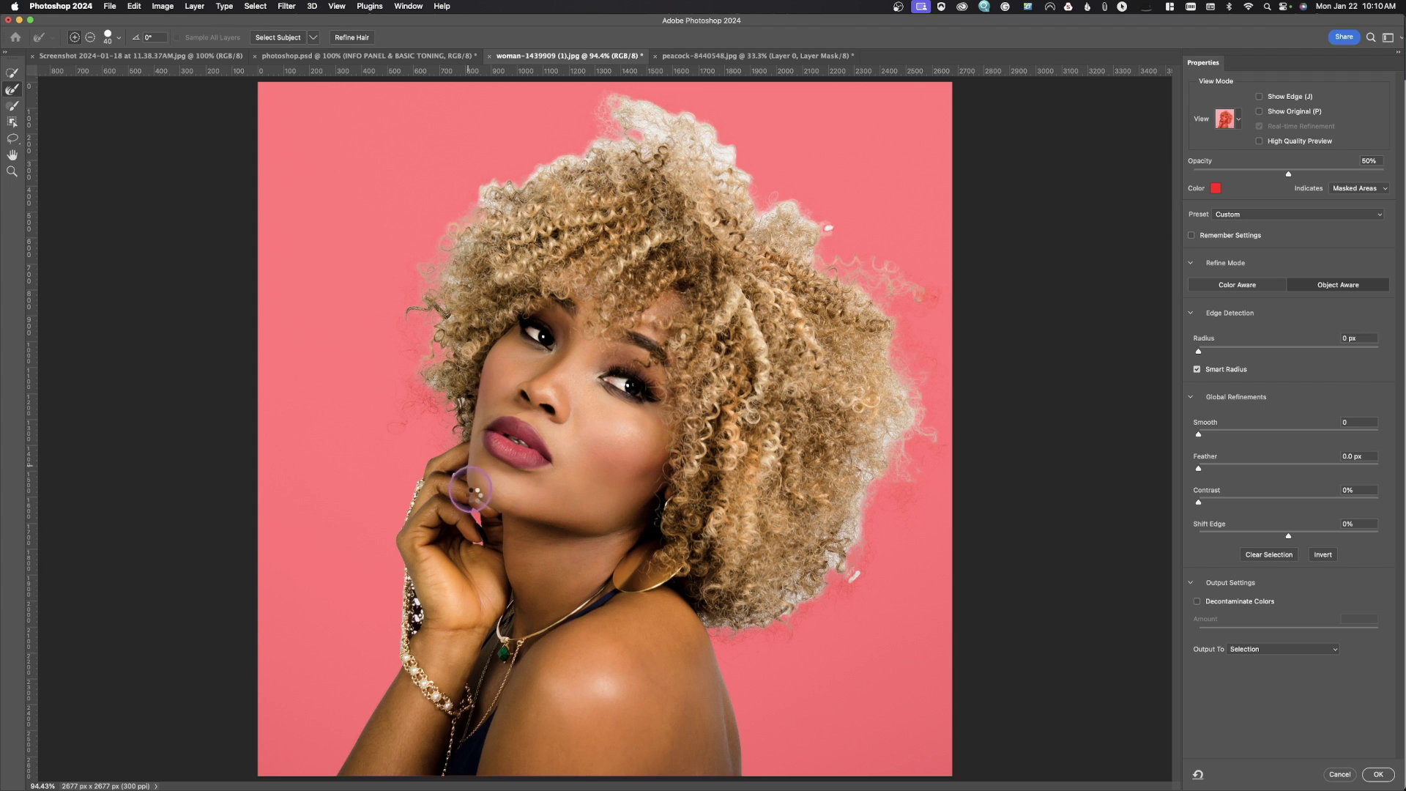
left_click_drag(509, 521, 498, 512)
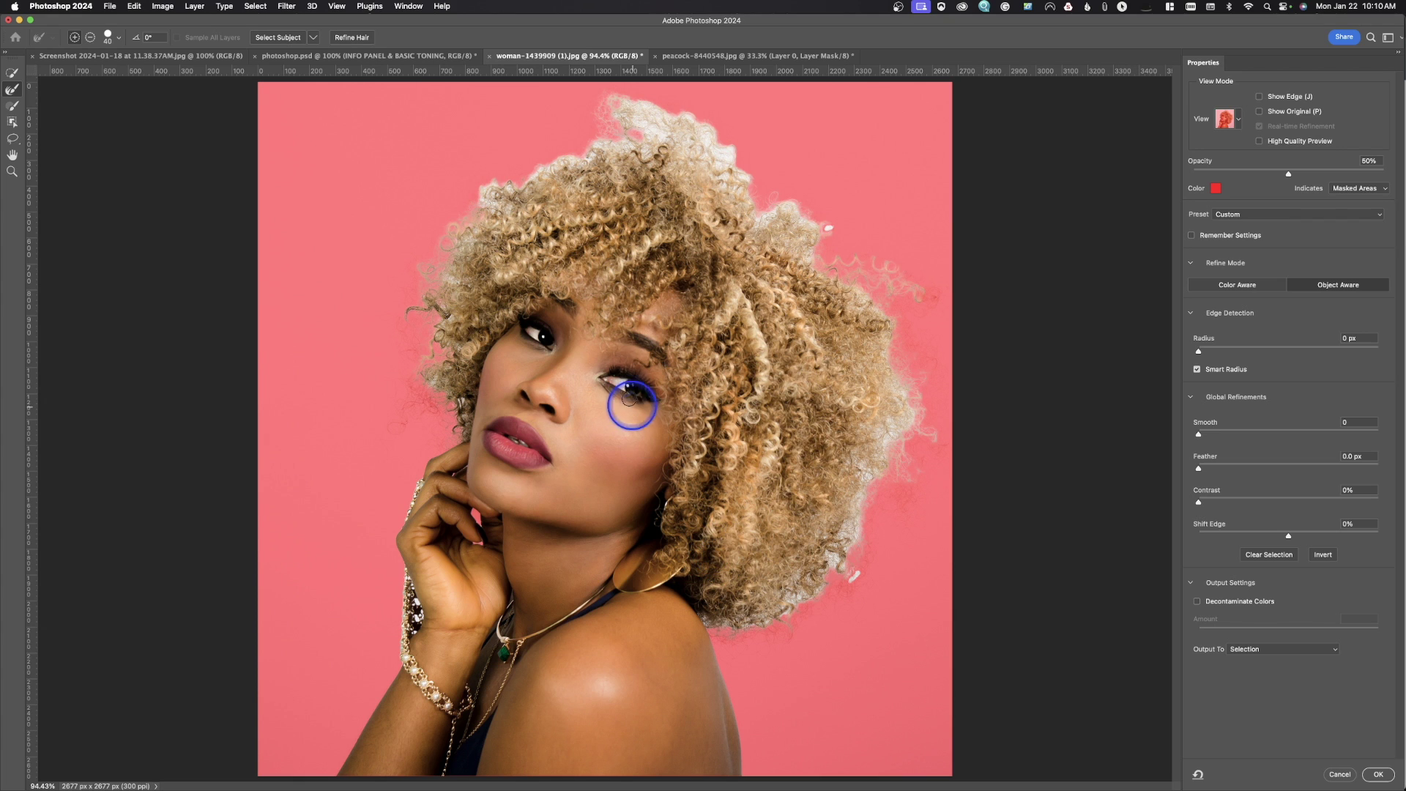
left_click(357, 40)
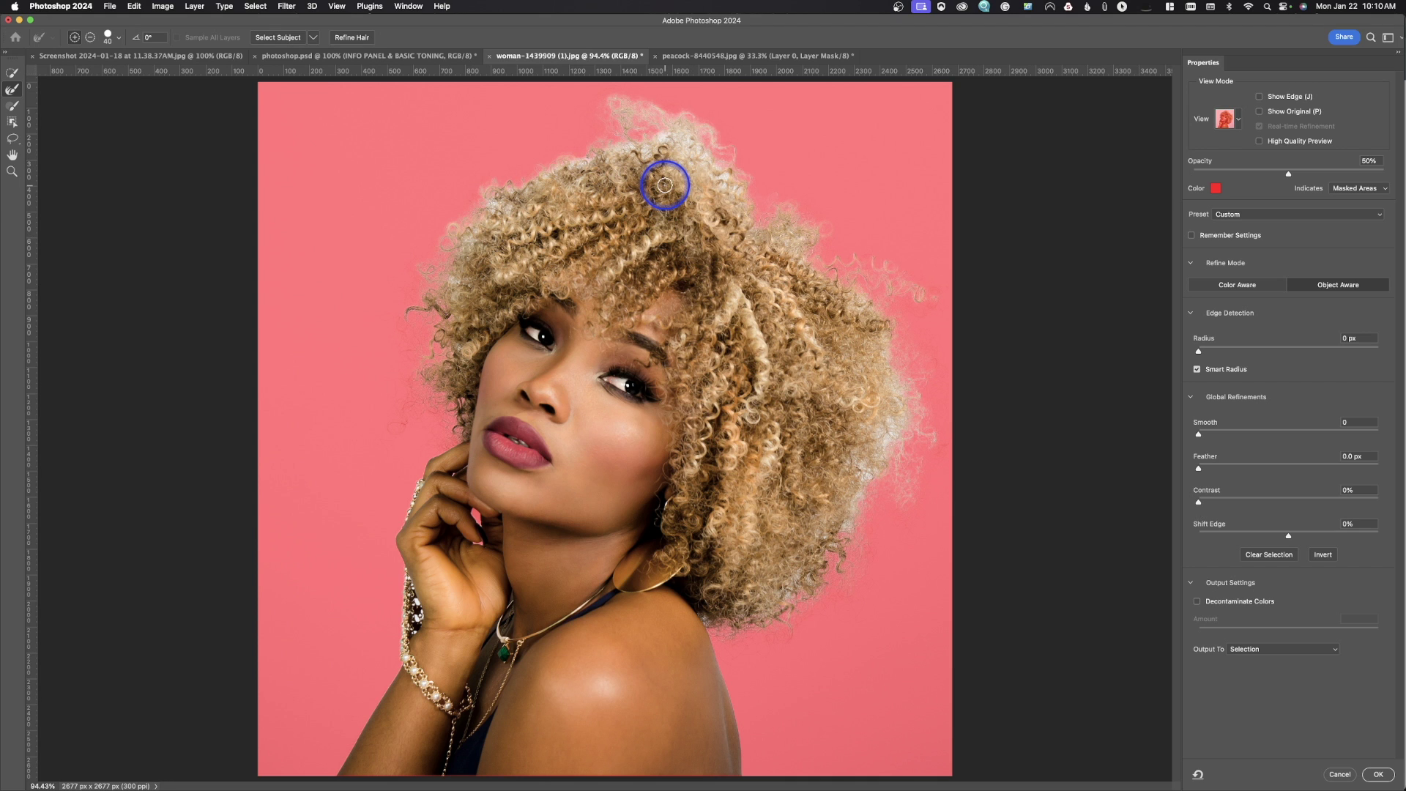
left_click(13, 89)
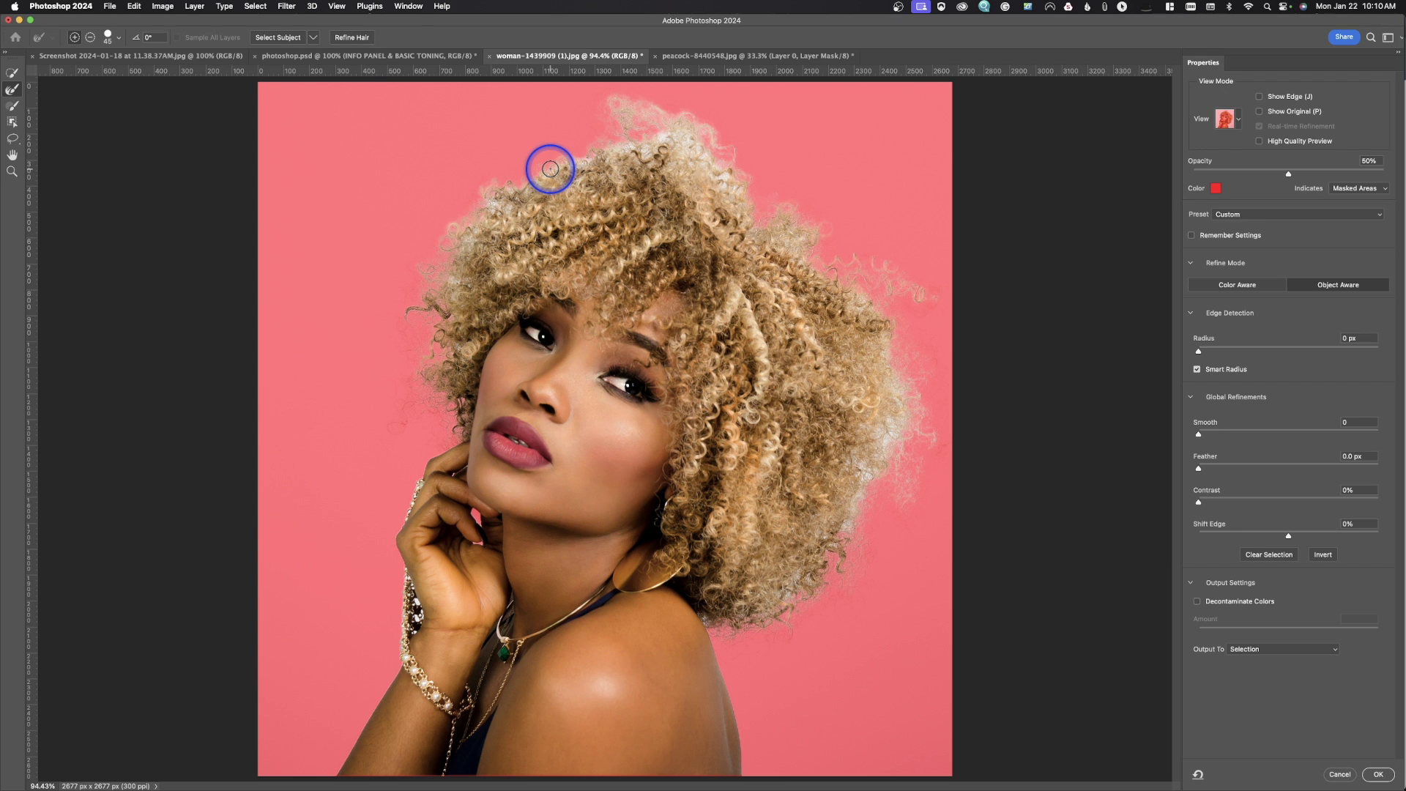
mouse_move(550, 170)
left_mouse_down()
mouse_move(512, 207)
mouse_move(486, 195)
mouse_move(678, 144)
mouse_move(596, 179)
left_mouse_up()
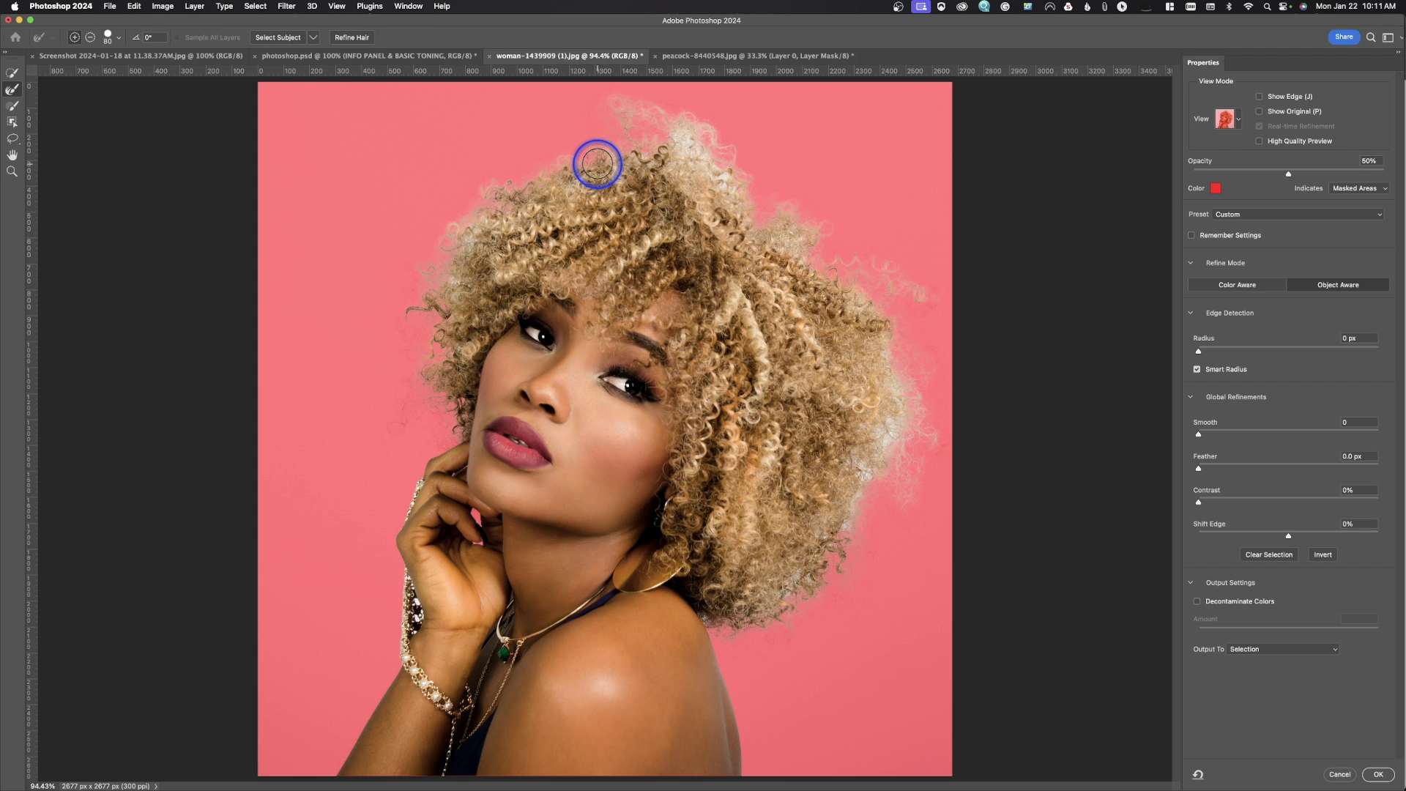
Output the woman's cutout as a layer mask and place a new empty Layer 1 beneath her.
left_click(1290, 650)
left_click(1293, 659)
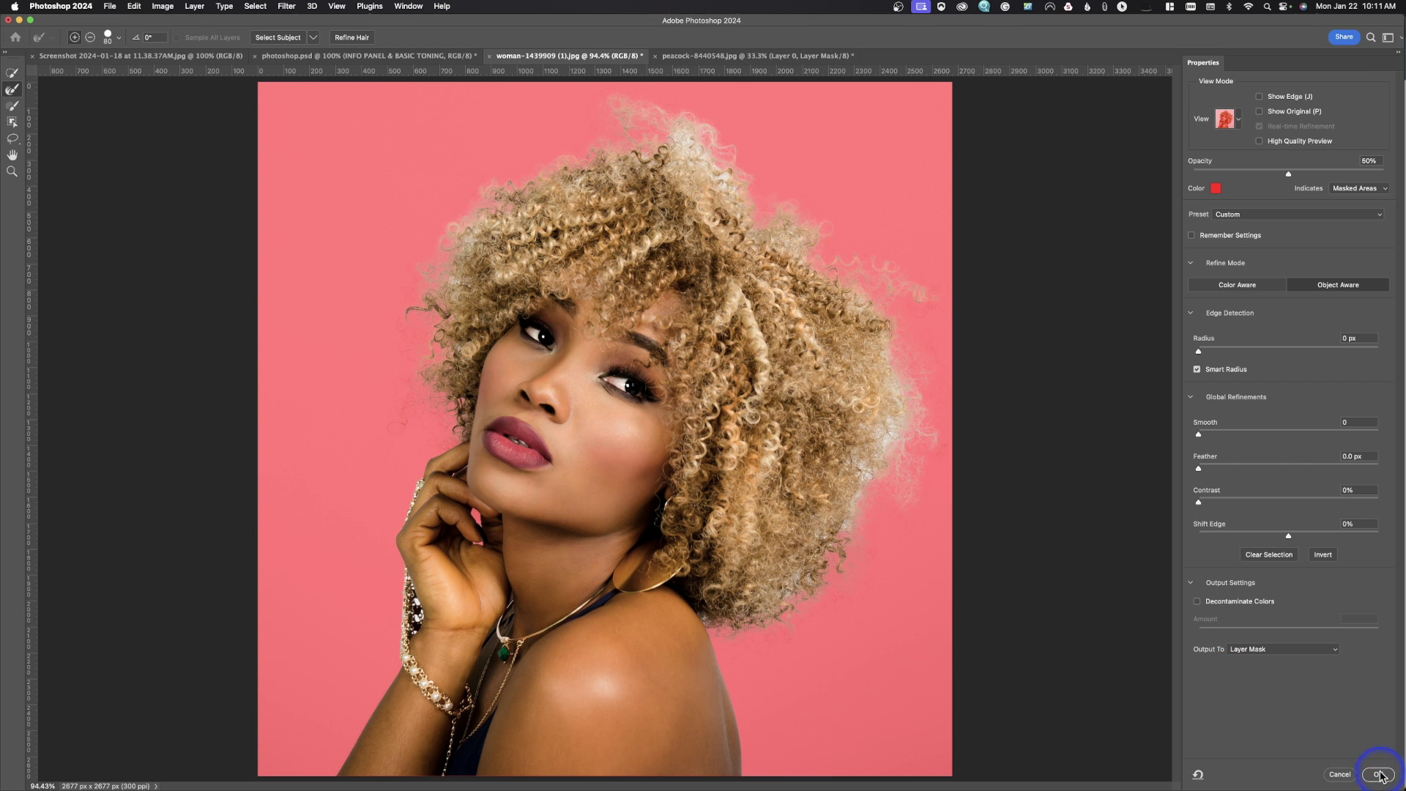
left_click(1377, 774)
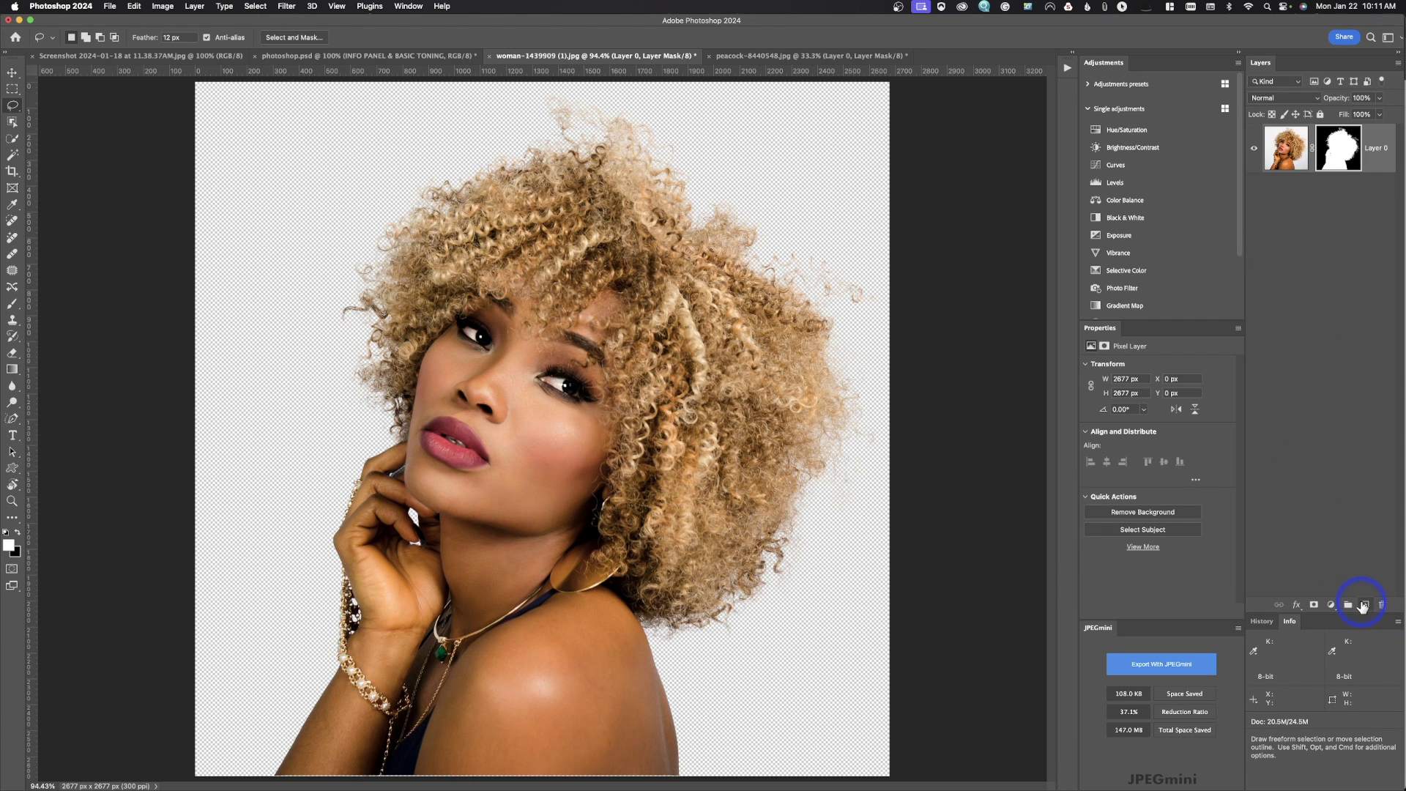
left_click(1362, 606)
left_click_drag(1282, 142, 1298, 216)
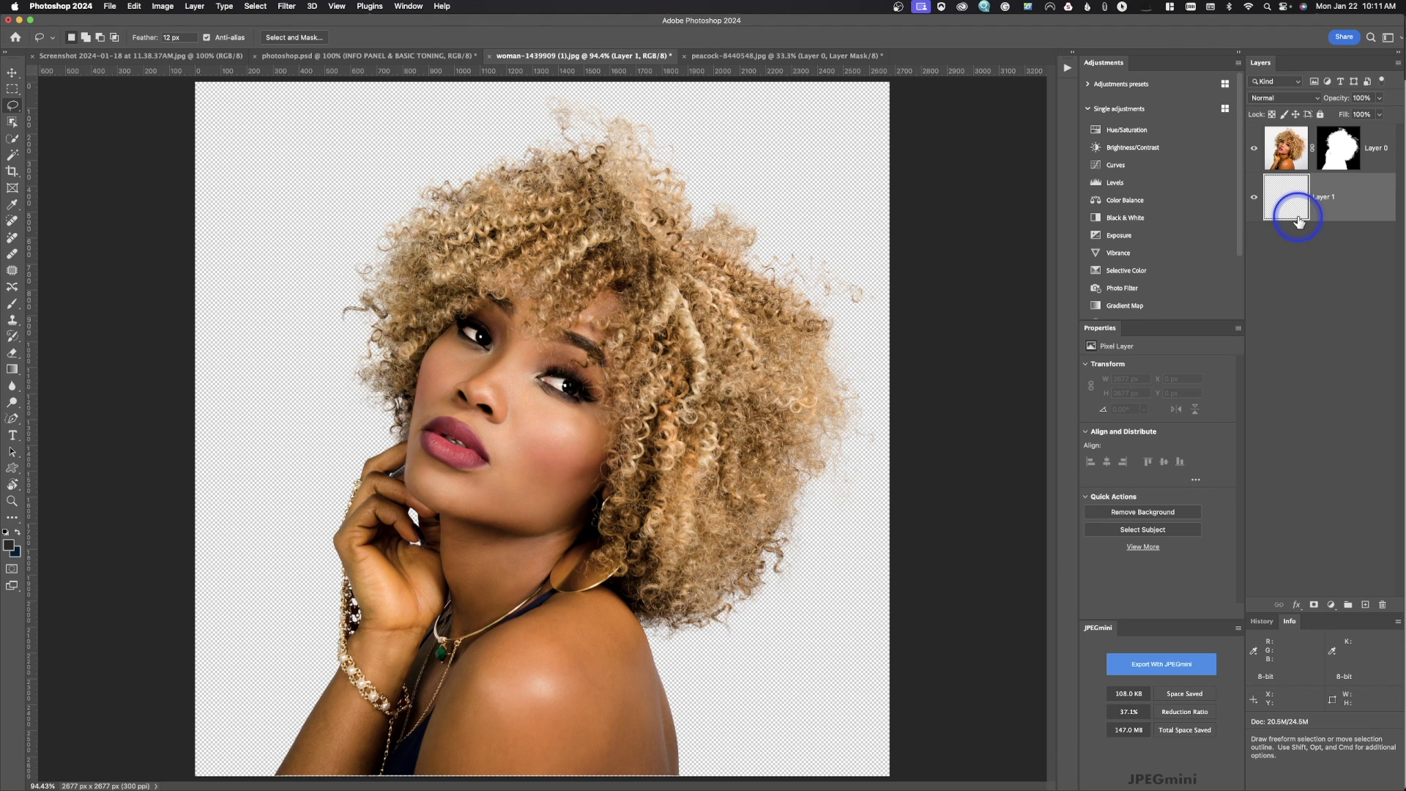
Fill Layer 1 with 50% Gray using the Fill dialog.
key("shift+BackSpace")
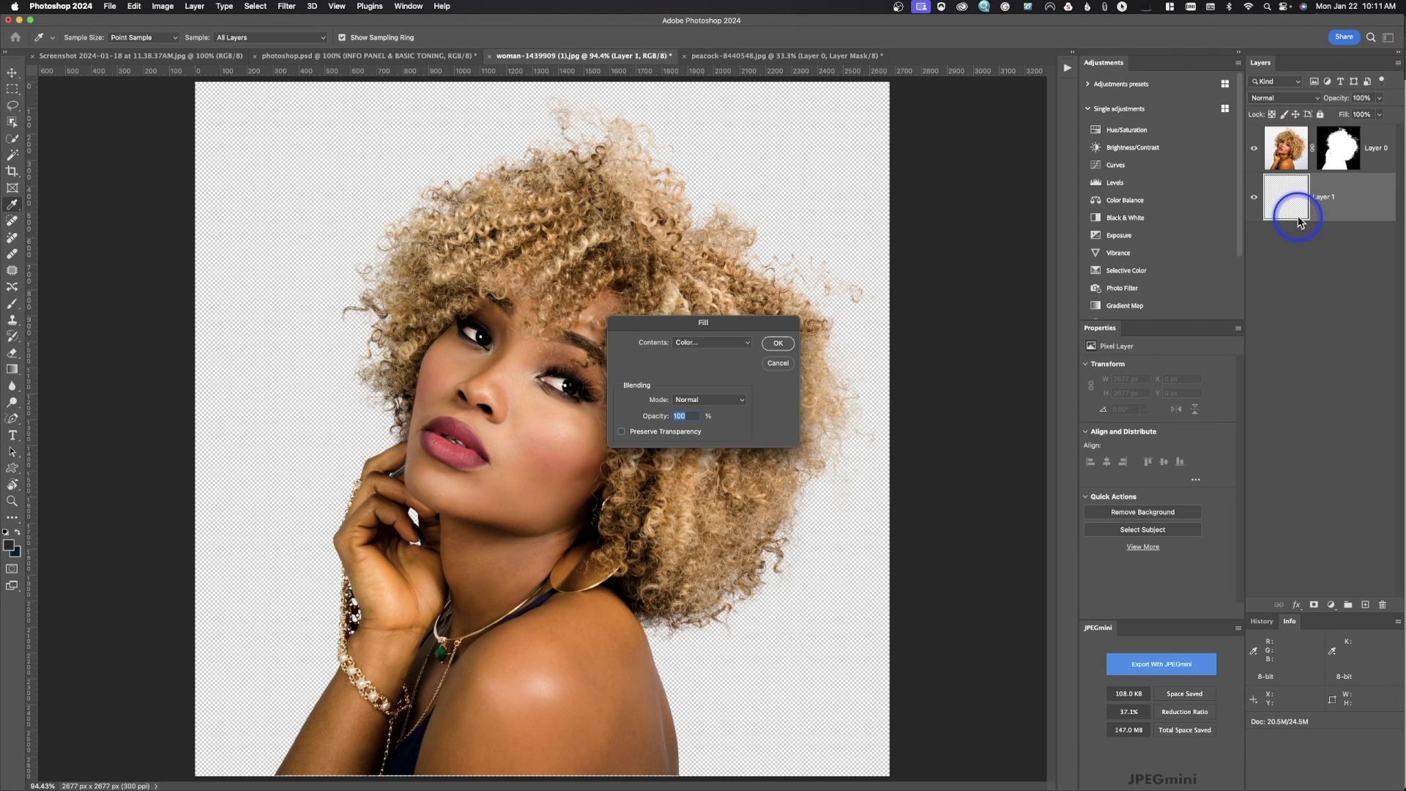
left_click(733, 347)
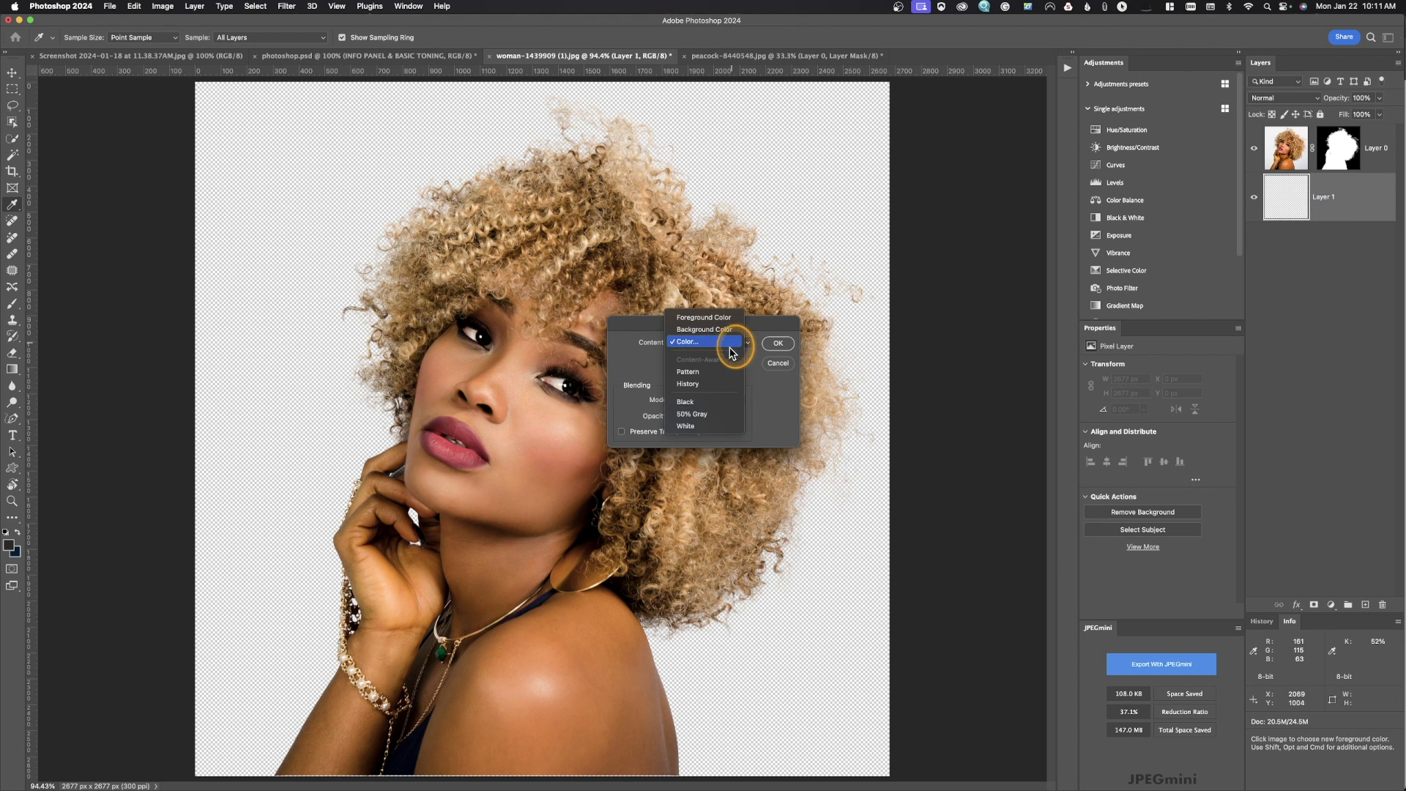
left_click(728, 398)
left_click(777, 343)
key("l")
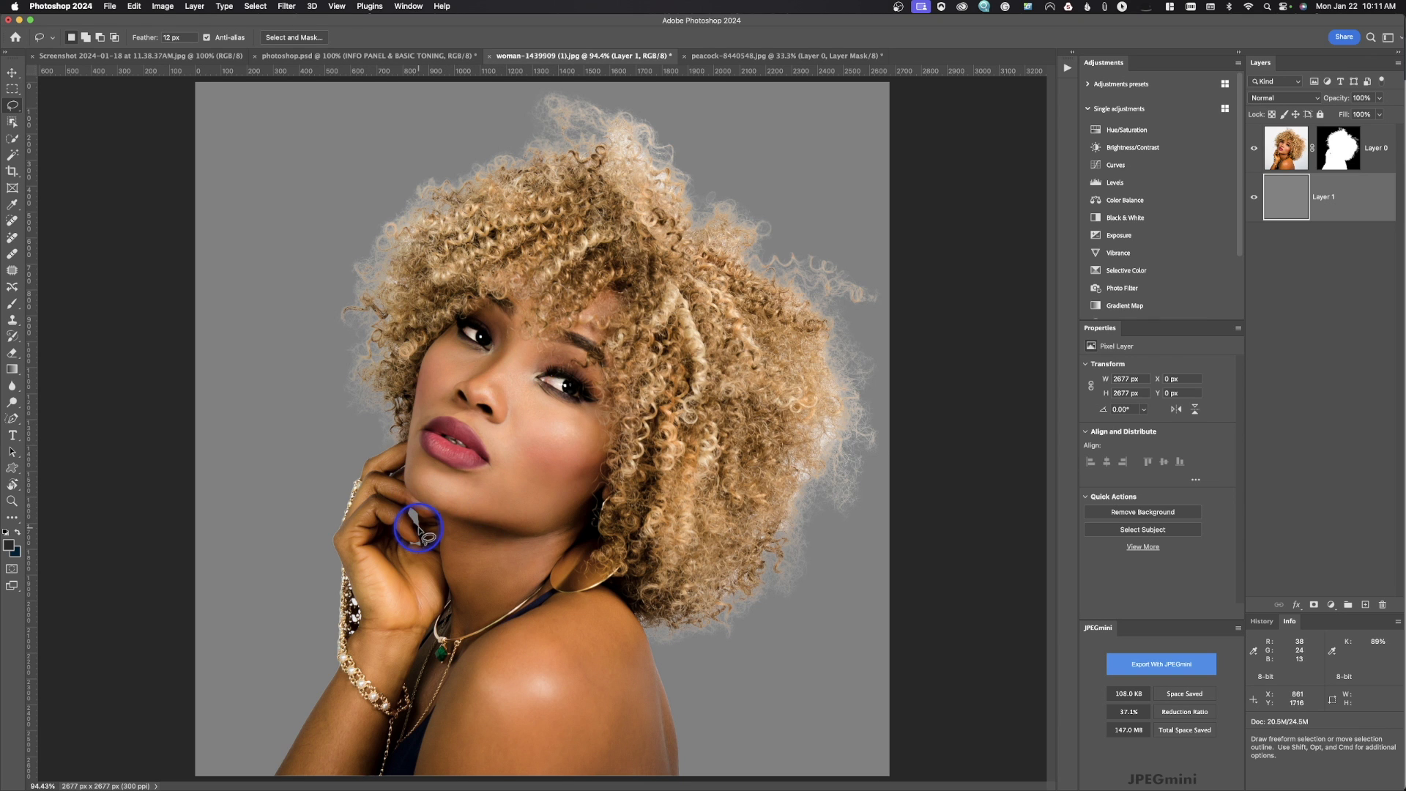
Reopen Select and Mask on the woman image.
key("alt+super+r")
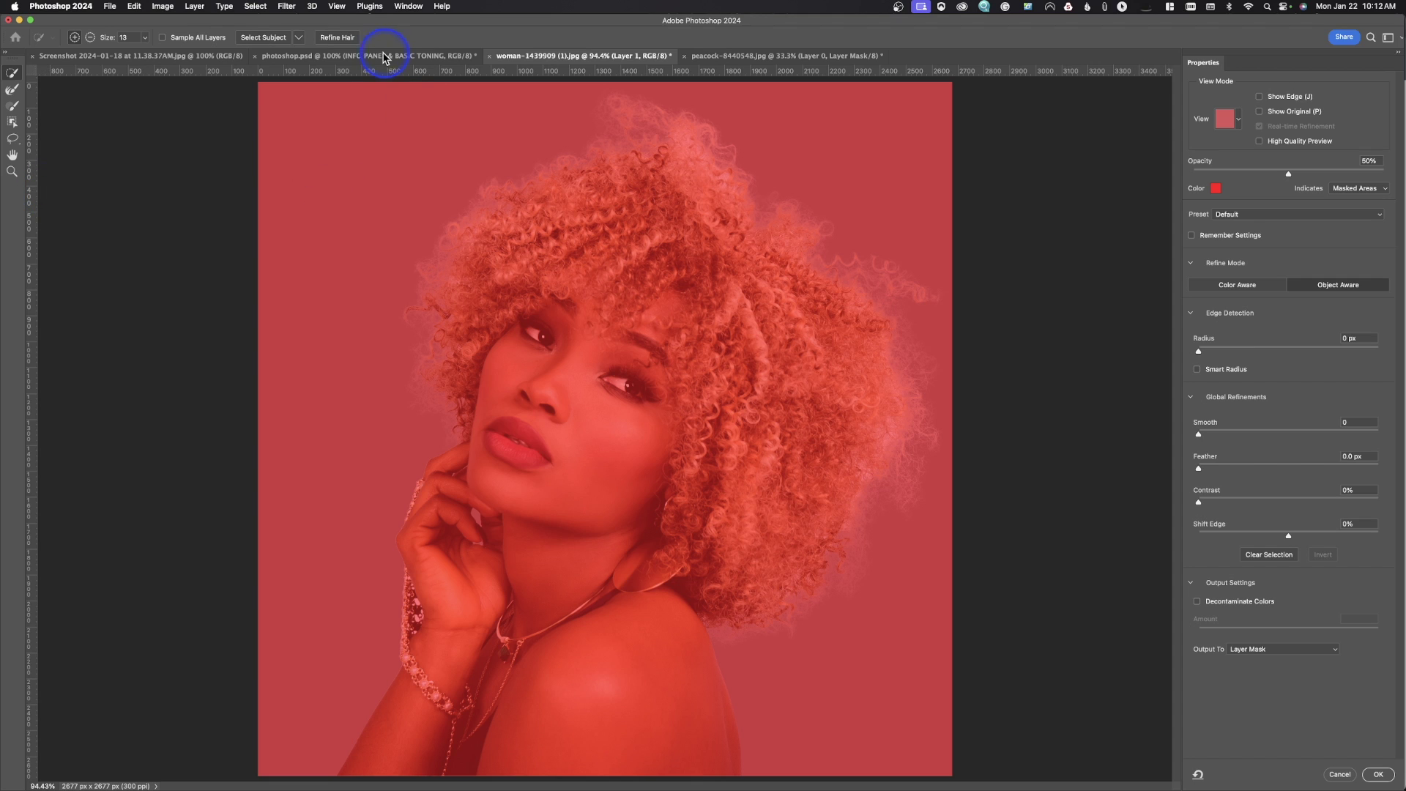